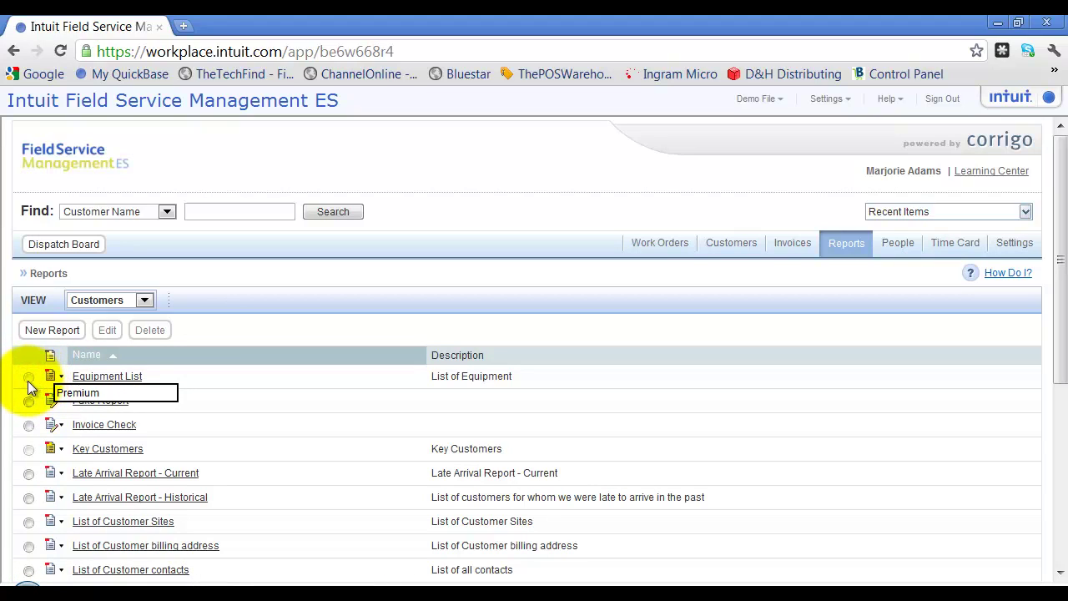
# Step: Start a new Work Order report on Work Order Details, accept the indented tabular layout and continue to the column selection
pyautogui.click(28, 425)
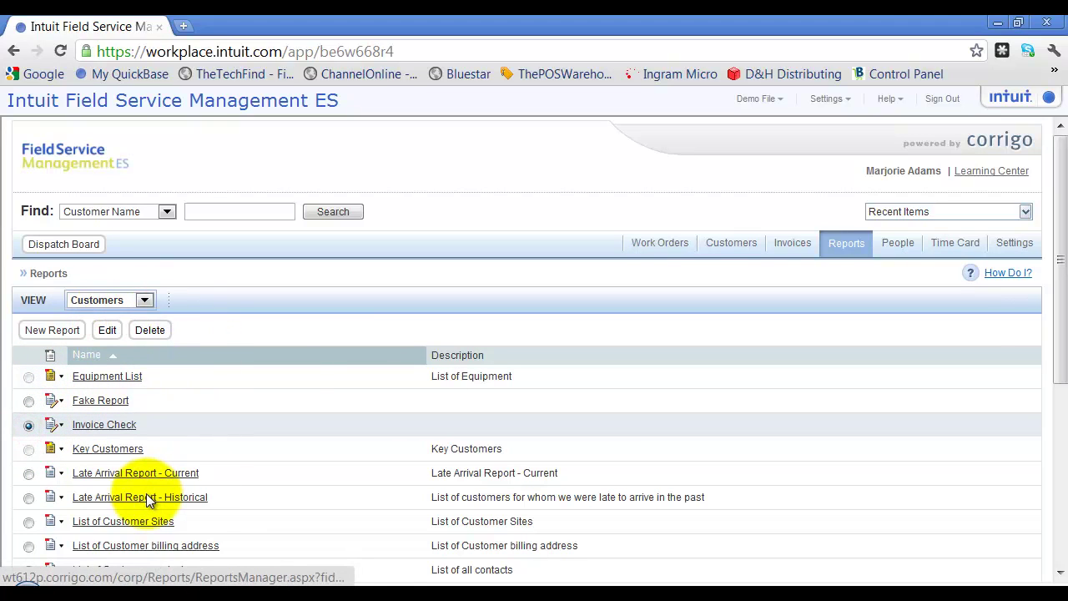
pyautogui.scroll(-3, 315, 345)
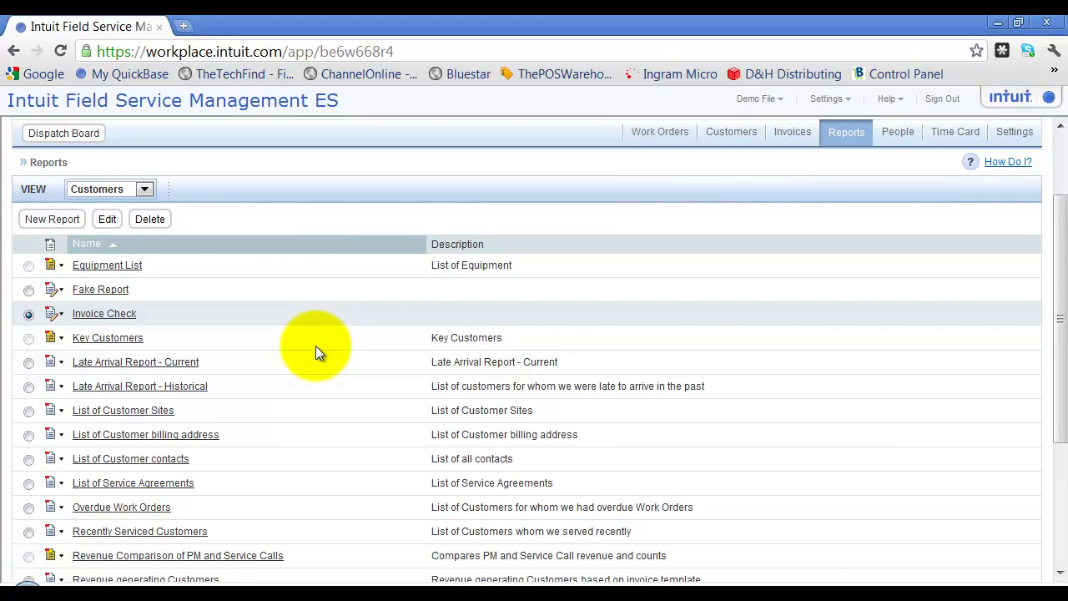
pyautogui.click(41, 215)
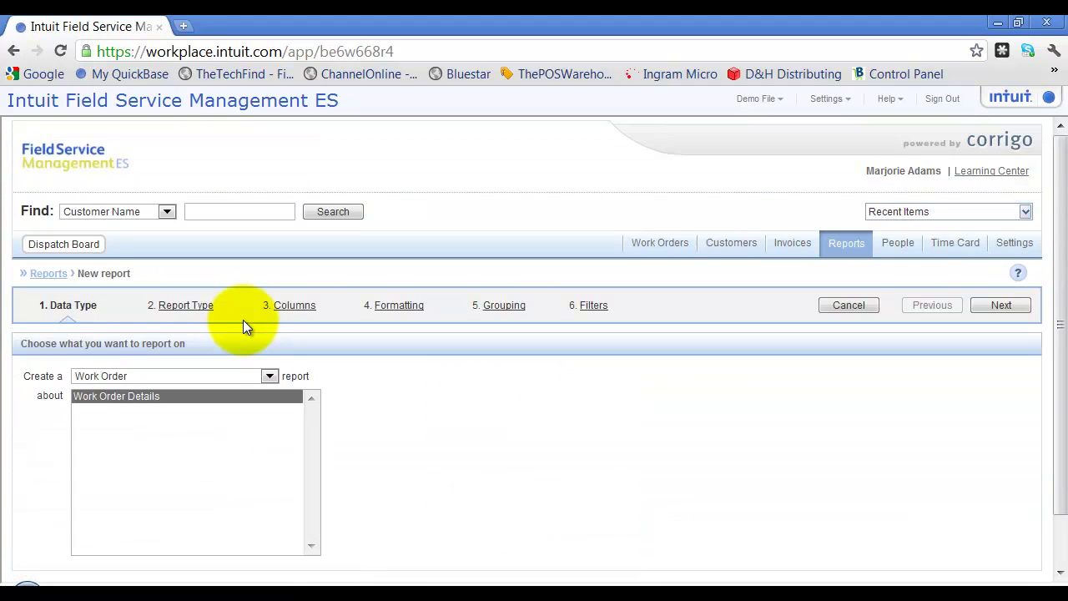
pyautogui.click(267, 375)
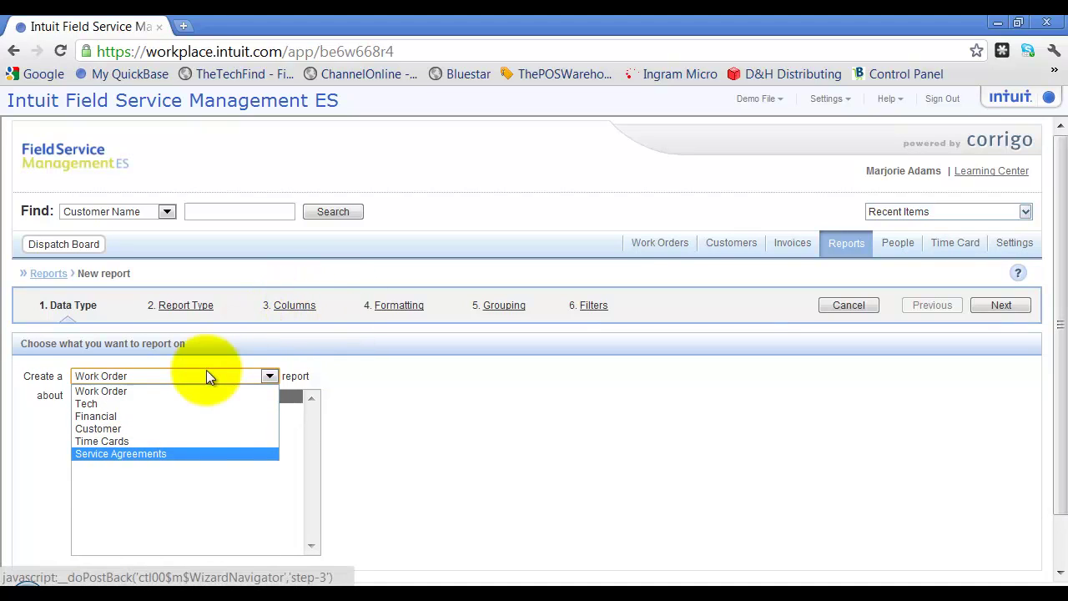
pyautogui.click(128, 390)
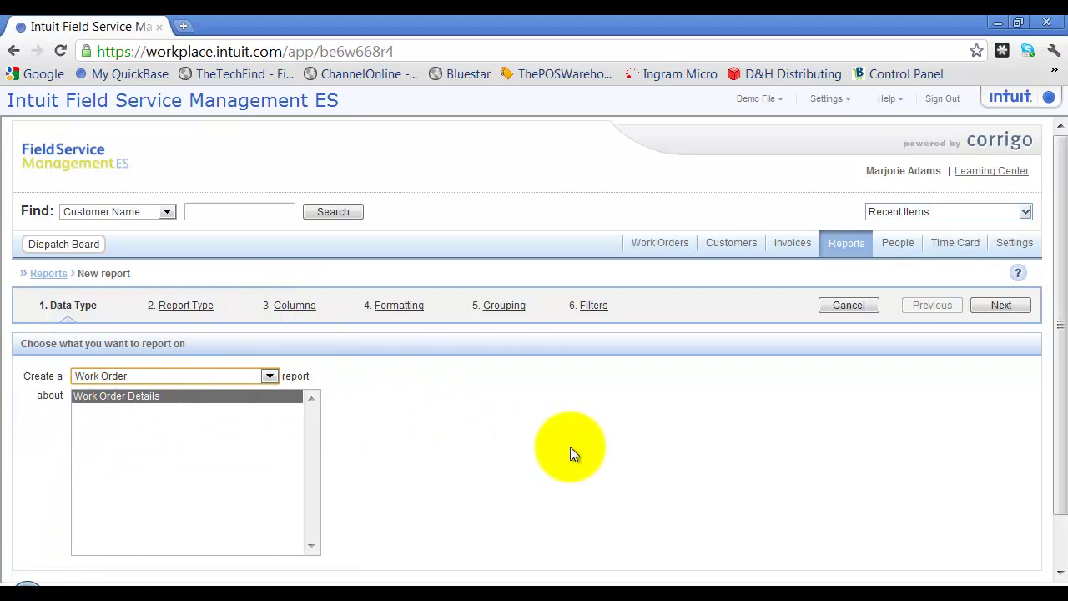
pyautogui.click(1002, 306)
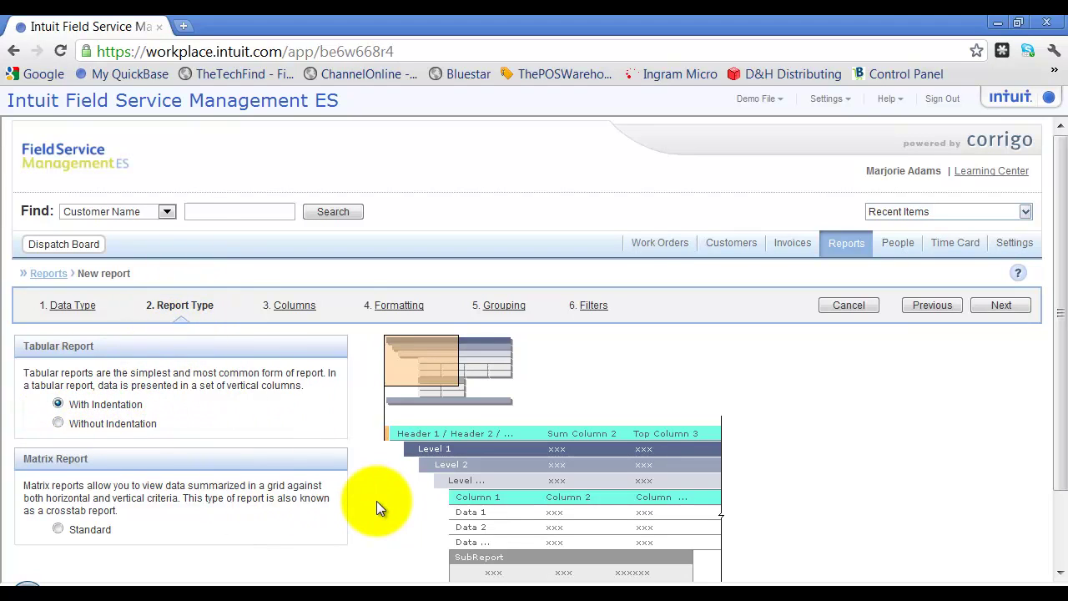
pyautogui.click(998, 308)
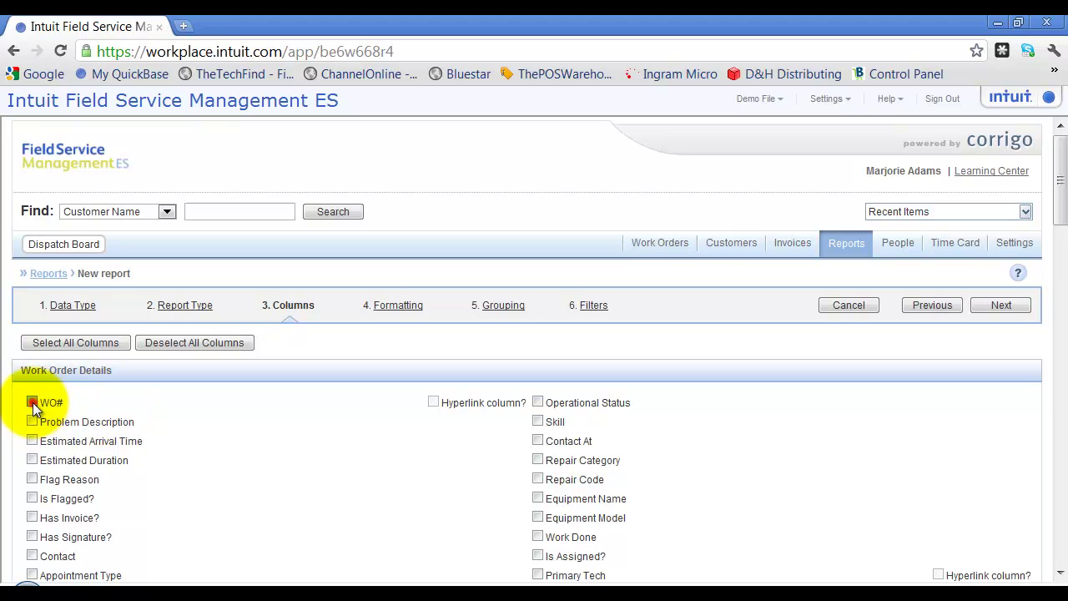
# Step: Include the WO#, Problem Description and Primary Tech columns from Work Order Details
pyautogui.click(31, 403)
pyautogui.click(31, 422)
pyautogui.scroll(-1, 327, 422)
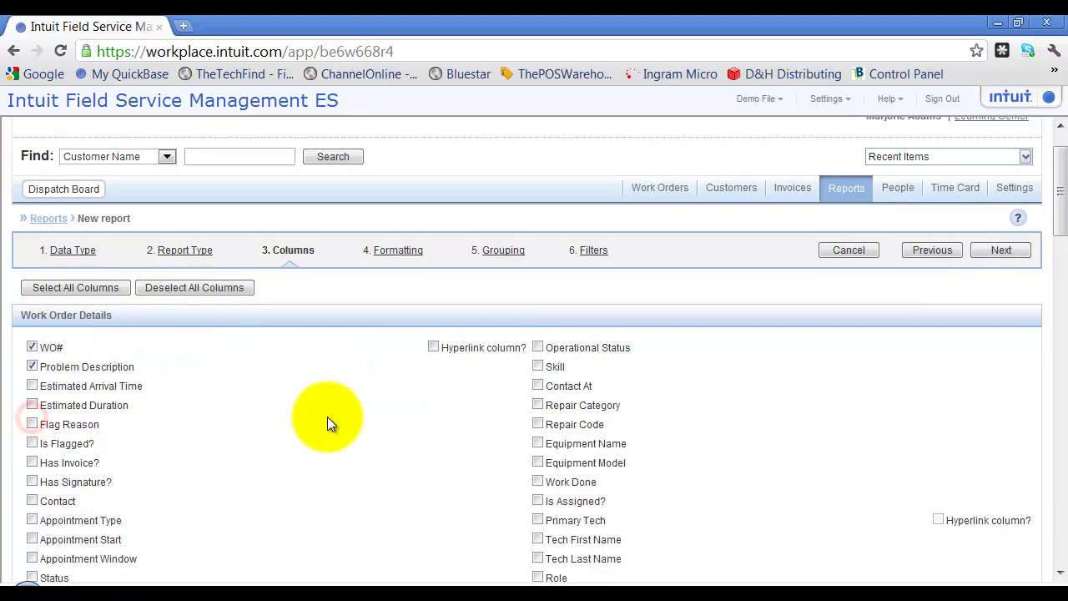
pyautogui.scroll(-2, 327, 416)
pyautogui.click(538, 409)
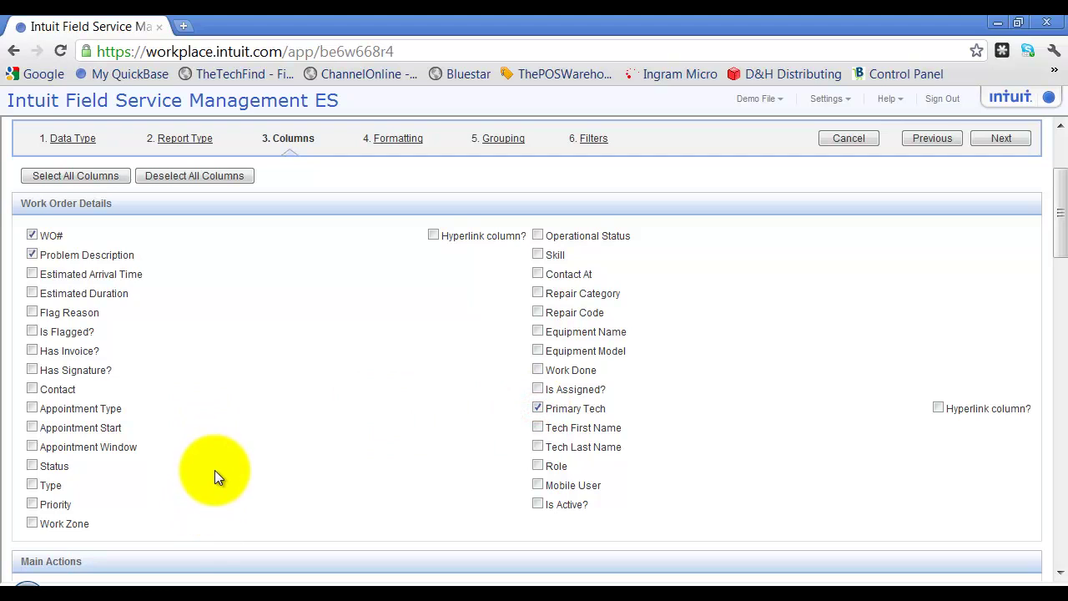
# Step: Add Date/Time Started from Main Actions and Started To Appointment End from Performance to the report columns
pyautogui.scroll(-2, 442, 437)
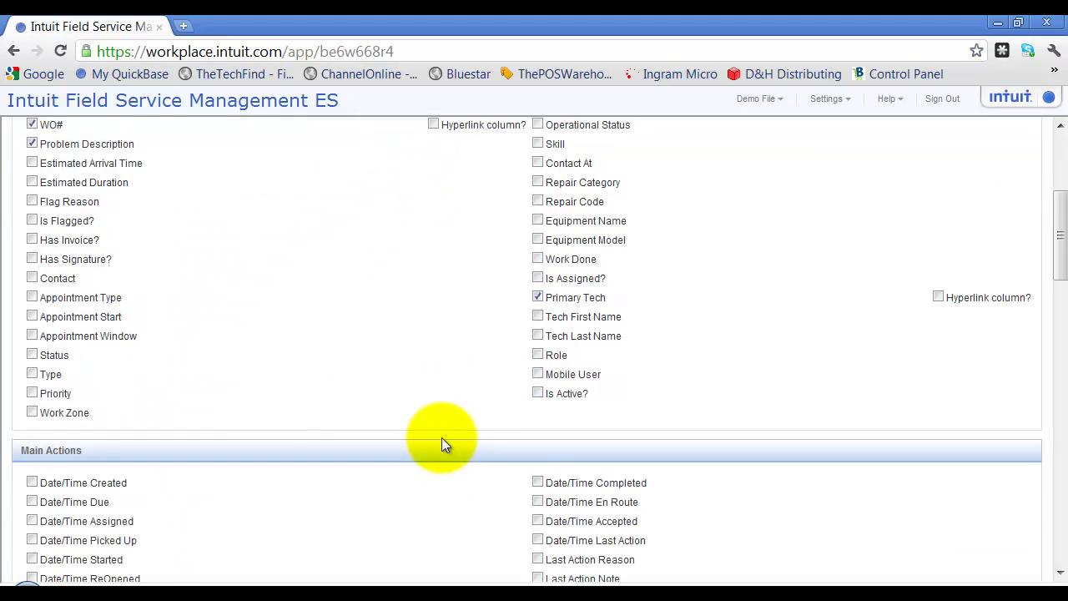
pyautogui.scroll(-4, 279, 419)
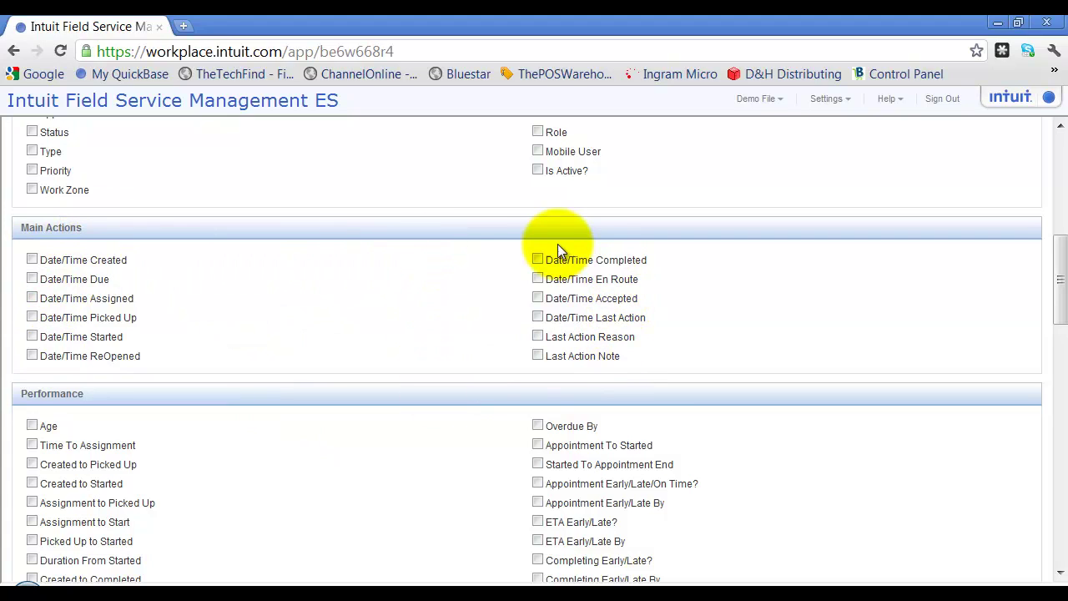
pyautogui.click(32, 336)
pyautogui.scroll(-2, 268, 332)
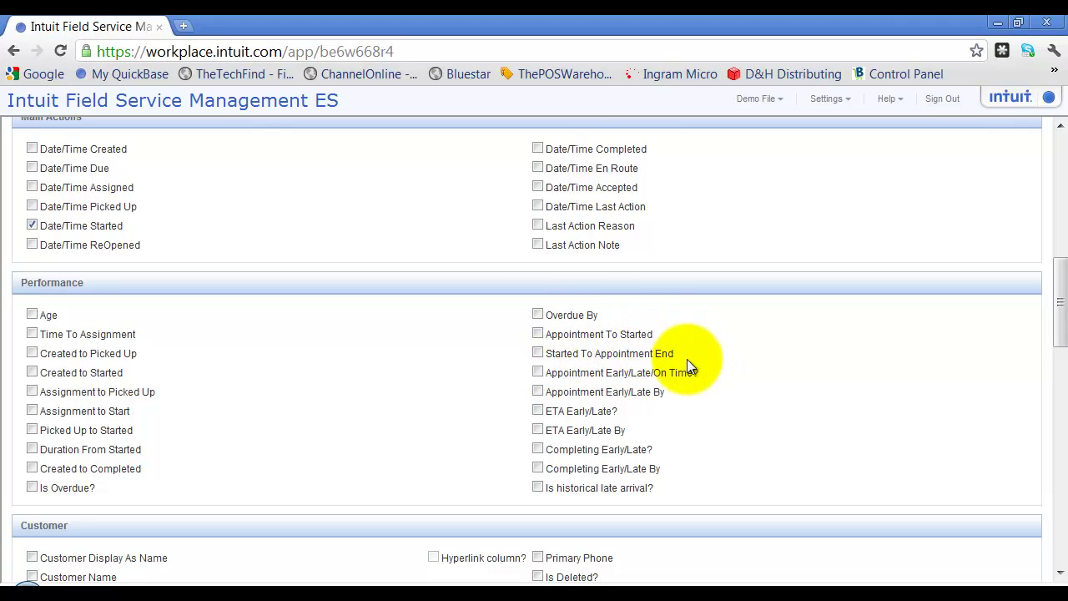
pyautogui.click(538, 353)
# Step: Add the Customer Name and Site Address columns from Customer, plus Total Invoice from Customer Invoice
pyautogui.scroll(-1, 361, 418)
pyautogui.scroll(-2, 362, 418)
pyautogui.click(32, 299)
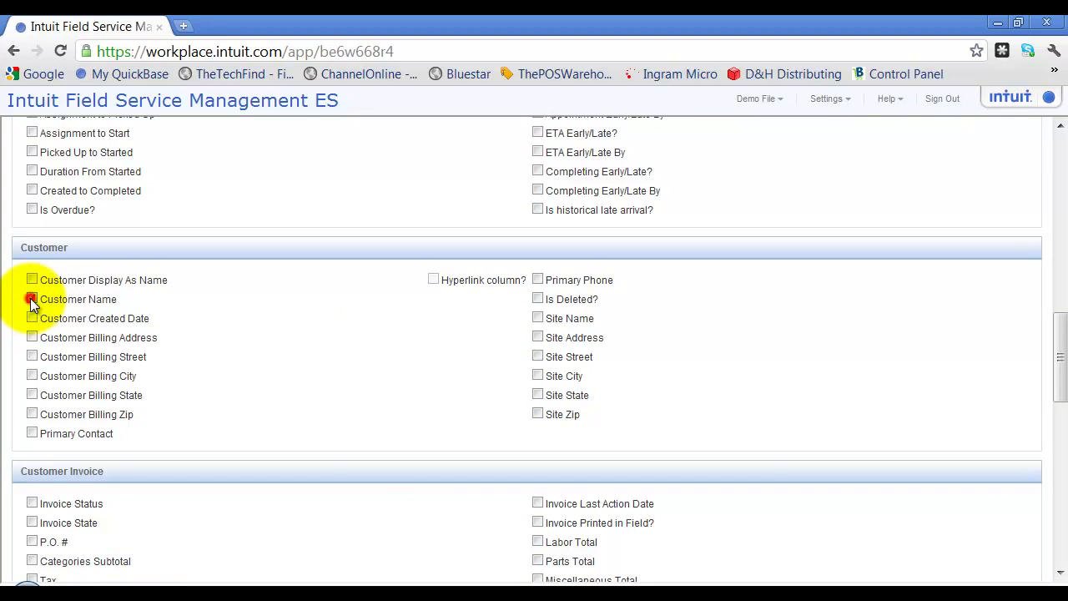
pyautogui.click(537, 337)
pyautogui.scroll(-1, 361, 343)
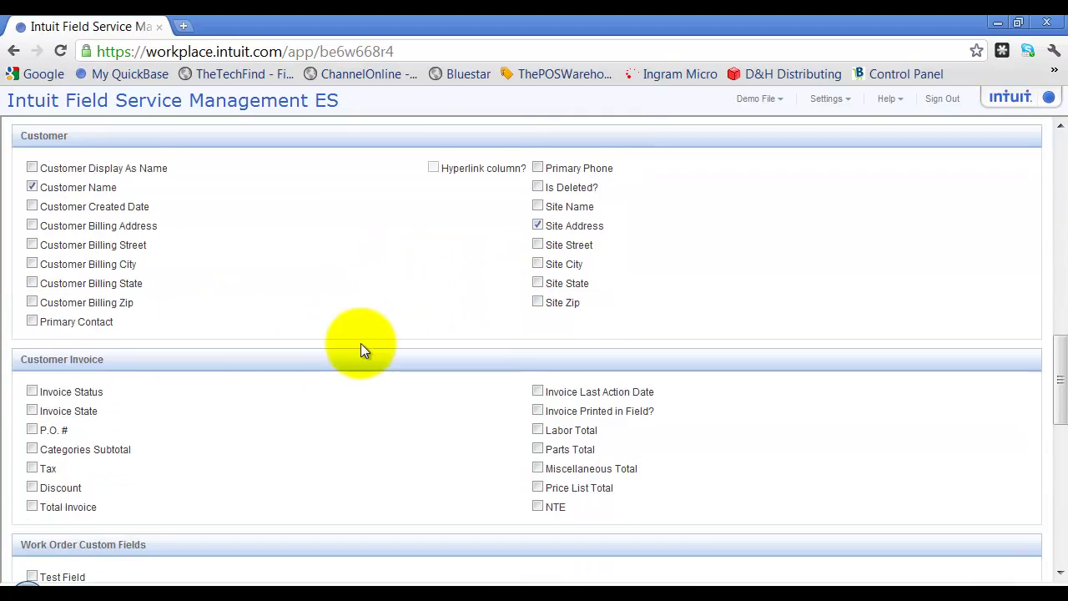
pyautogui.scroll(-1, 361, 343)
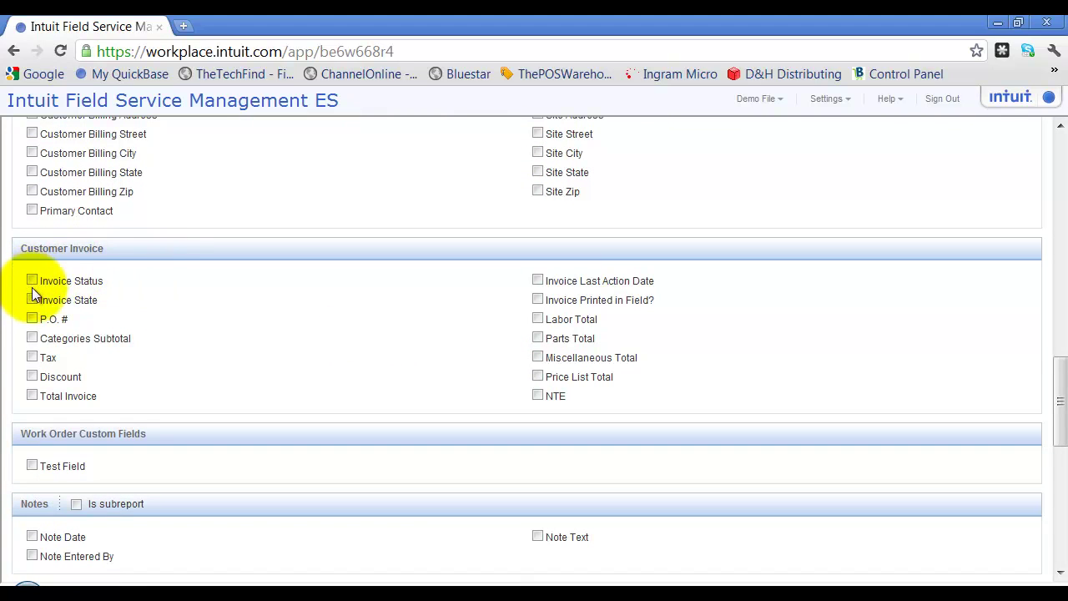
pyautogui.click(32, 395)
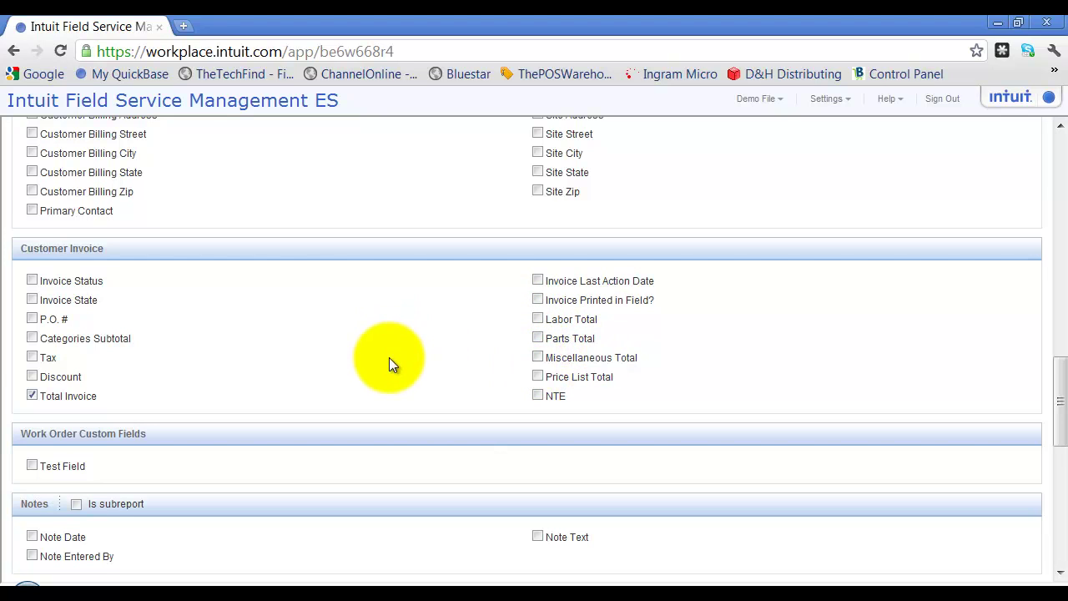
# Step: Add Tech on Time Record and the problem line items' Service and Description columns, and continue to the formatting stage
pyautogui.scroll(-2, 387, 362)
pyautogui.scroll(-1, 388, 362)
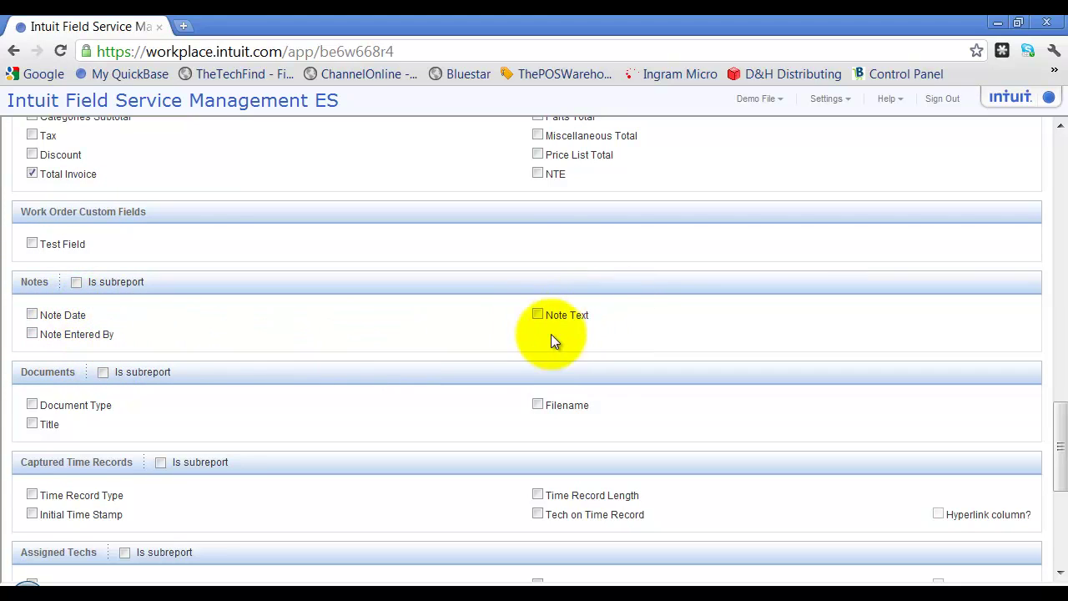
pyautogui.scroll(-3, 284, 393)
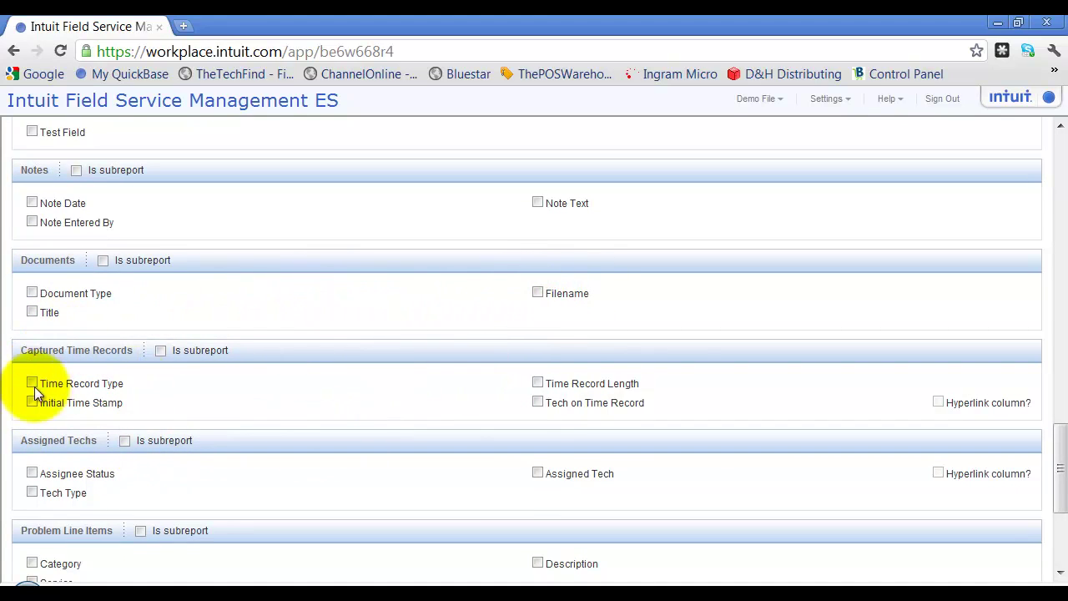
pyautogui.click(538, 402)
pyautogui.scroll(-1, 266, 406)
pyautogui.scroll(-1, 266, 402)
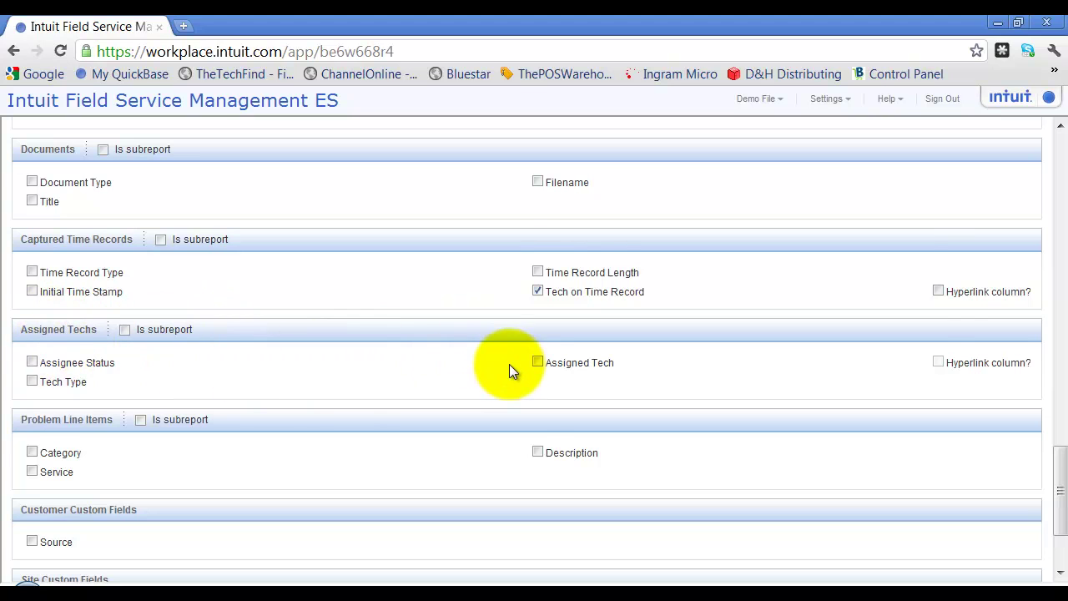
pyautogui.scroll(-3, 509, 364)
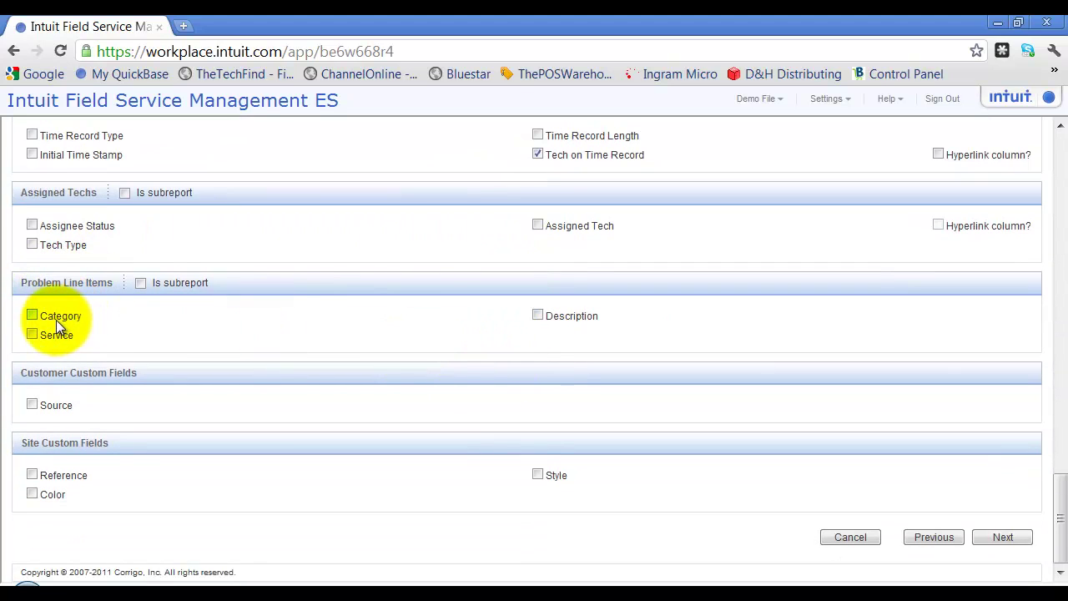
pyautogui.click(35, 334)
pyautogui.click(538, 315)
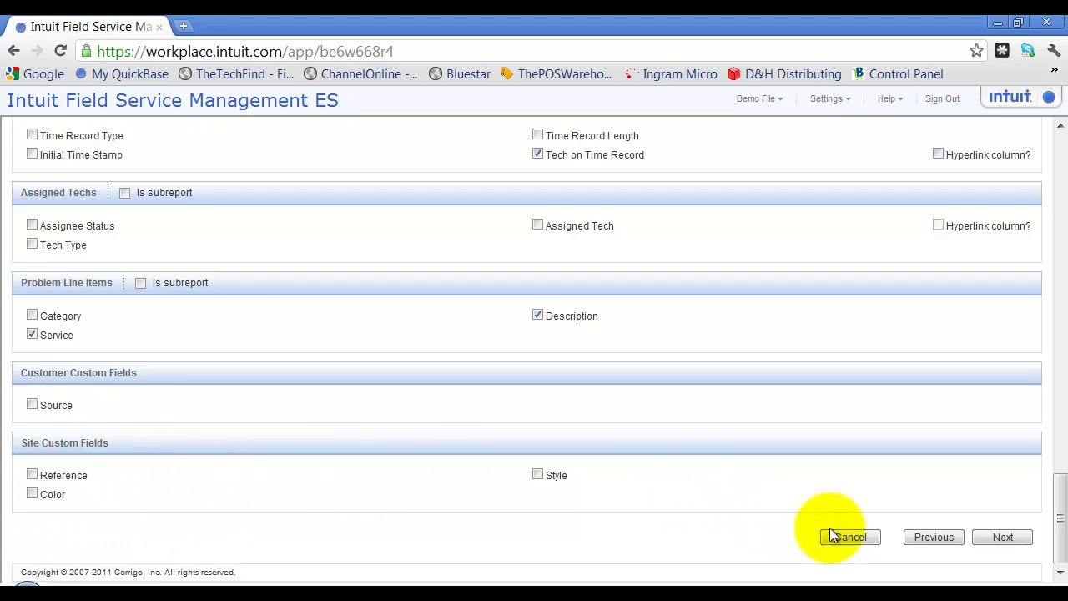
pyautogui.click(1005, 539)
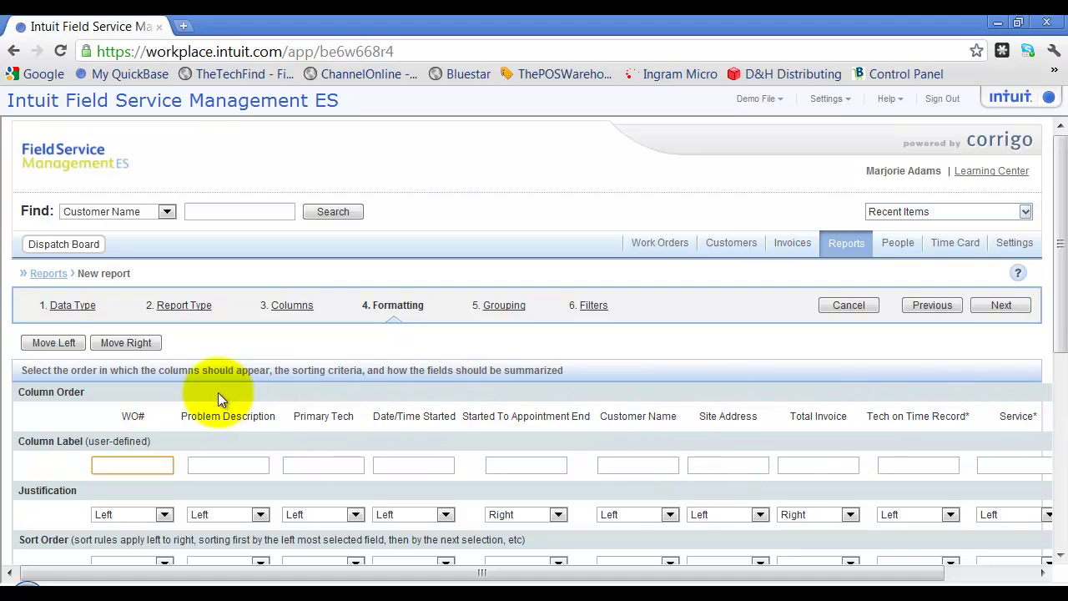
# Step: Move the Customer Name column to the first position and the Primary Tech column directly before Problem Description
pyautogui.click(651, 424)
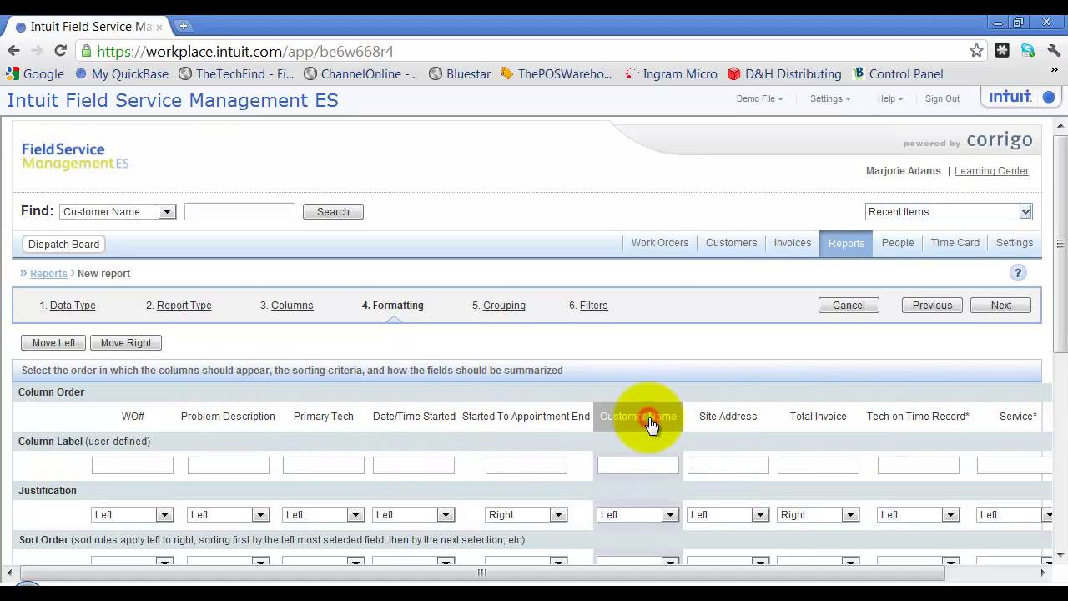
pyautogui.click(74, 343)
pyautogui.click(73, 343)
pyautogui.click(73, 343)
pyautogui.click(74, 343)
pyautogui.click(74, 344)
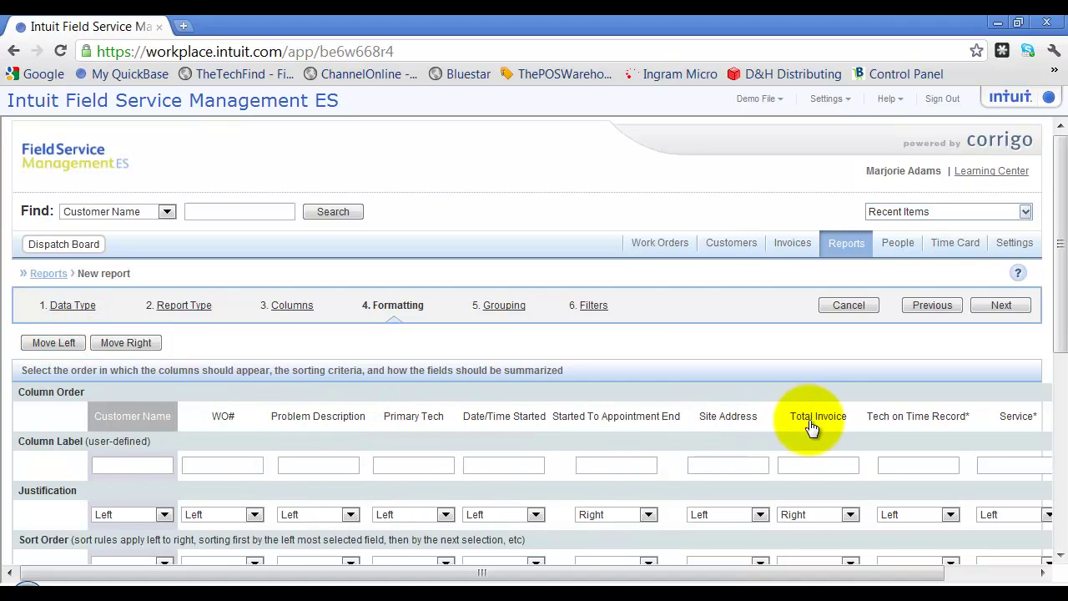
pyautogui.click(400, 417)
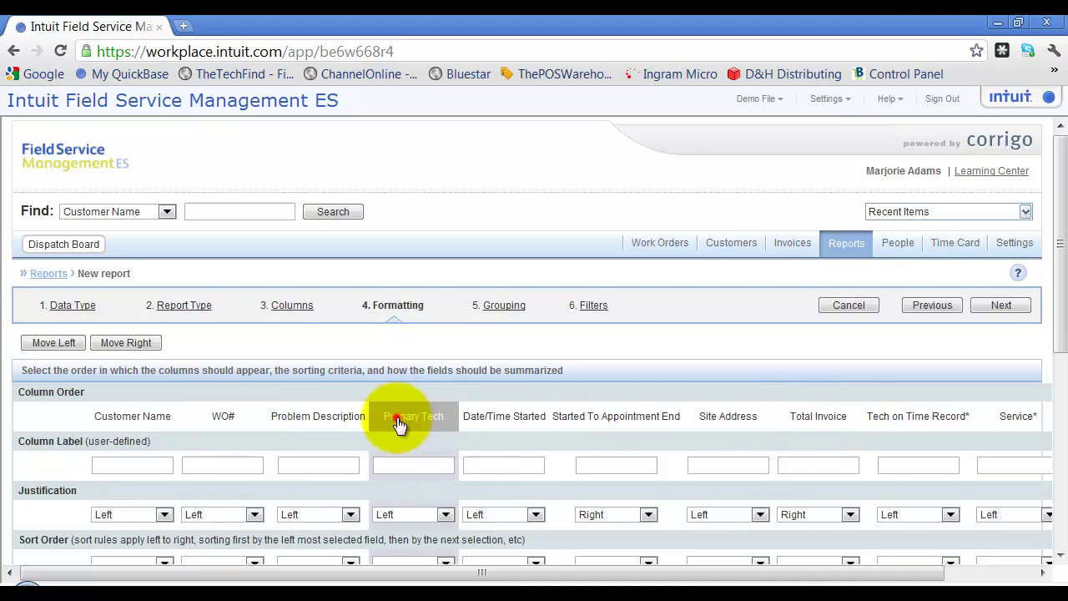
pyautogui.click(71, 344)
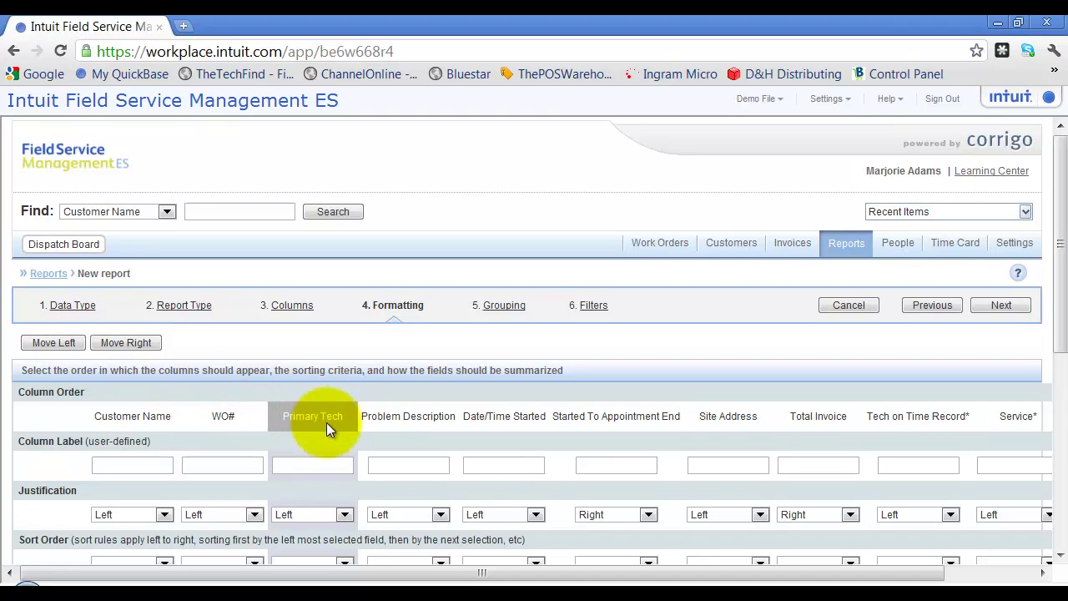
# Step: Label the Customer Name column Customer, the Primary Tech column Tech and the Problem Description column Problem
pyautogui.scroll(-1, 286, 465)
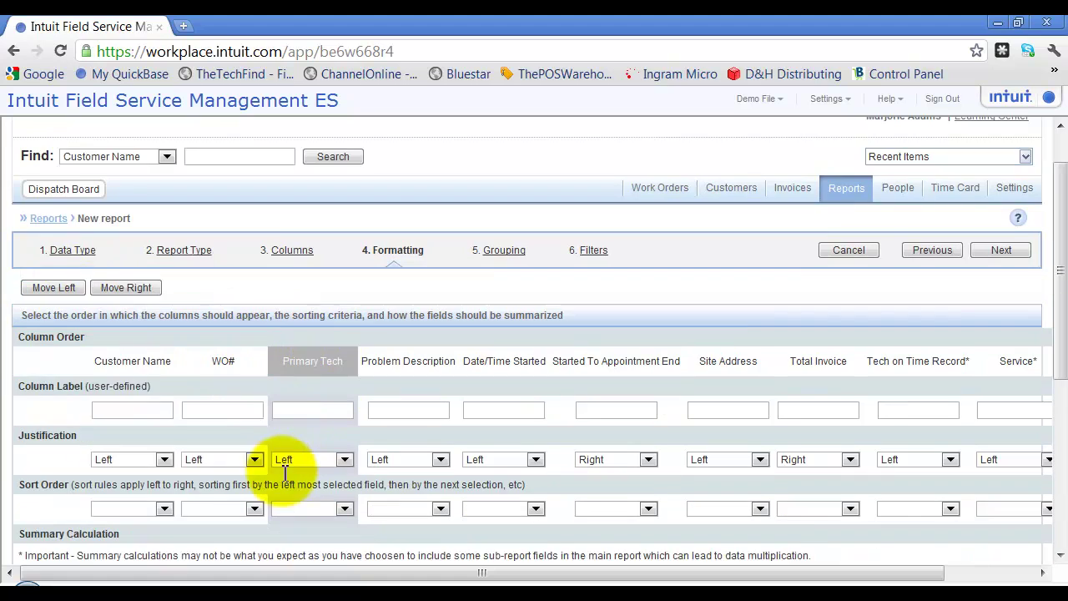
pyautogui.click(143, 415)
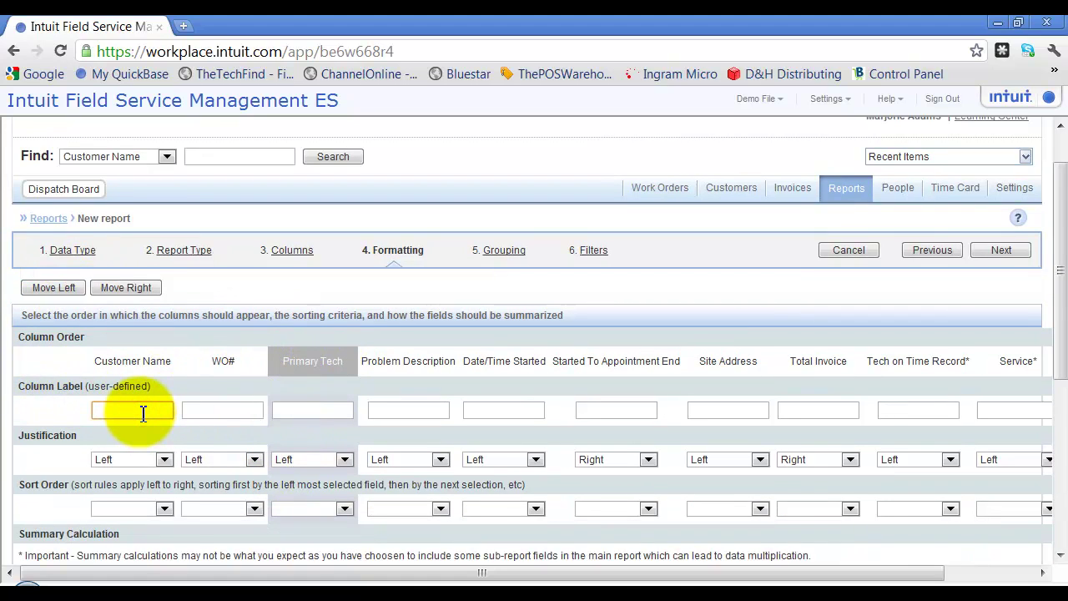
pyautogui.write('Customer')
pyautogui.press('Tab')
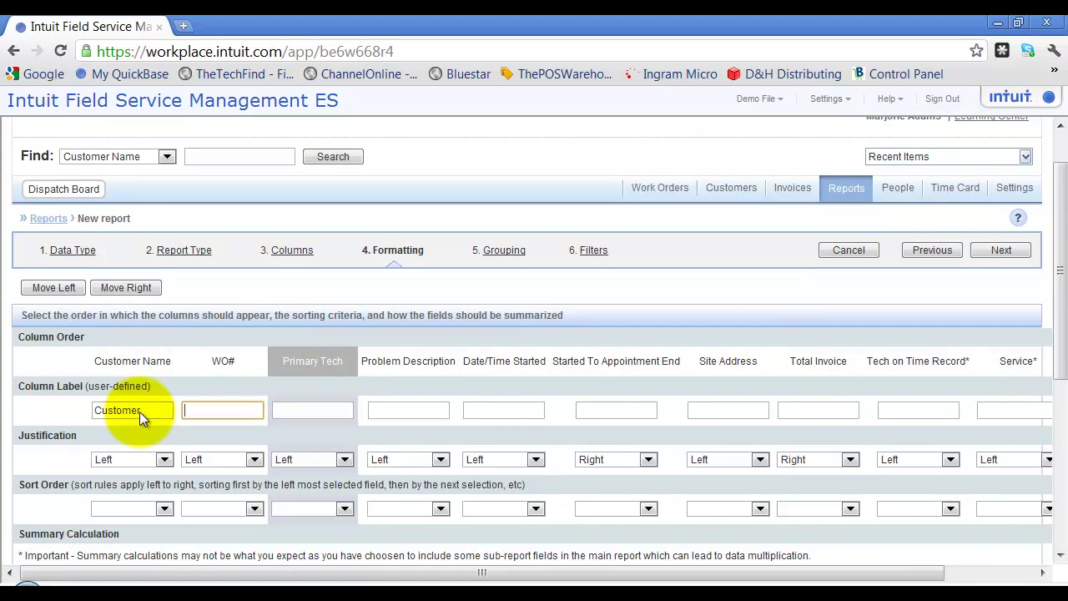
pyautogui.click(328, 415)
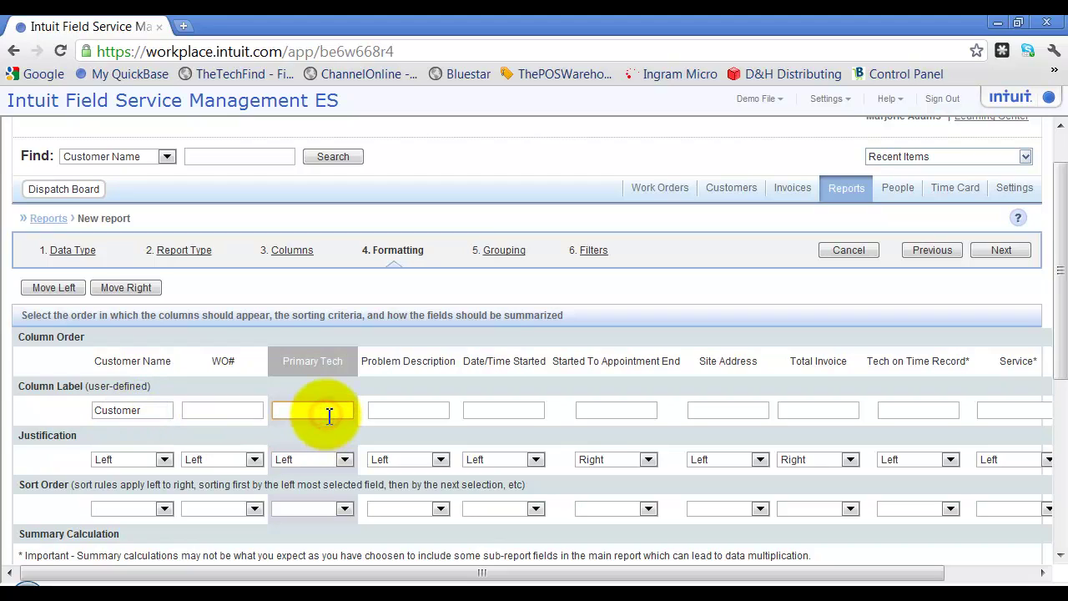
pyautogui.write('Tech')
pyautogui.press('Tab')
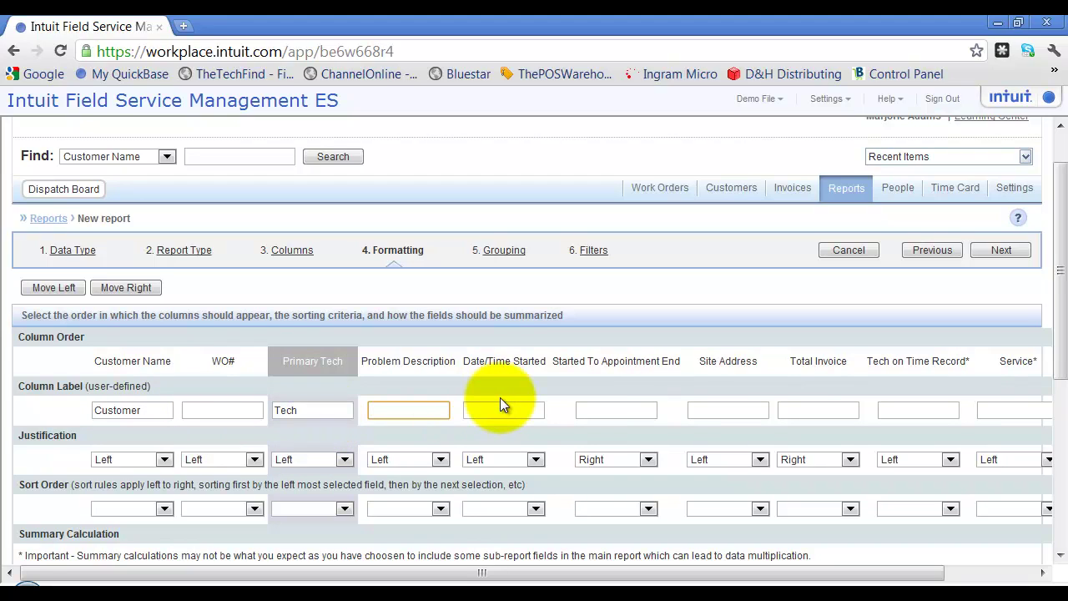
pyautogui.write('Problem')
pyautogui.press('Tab')
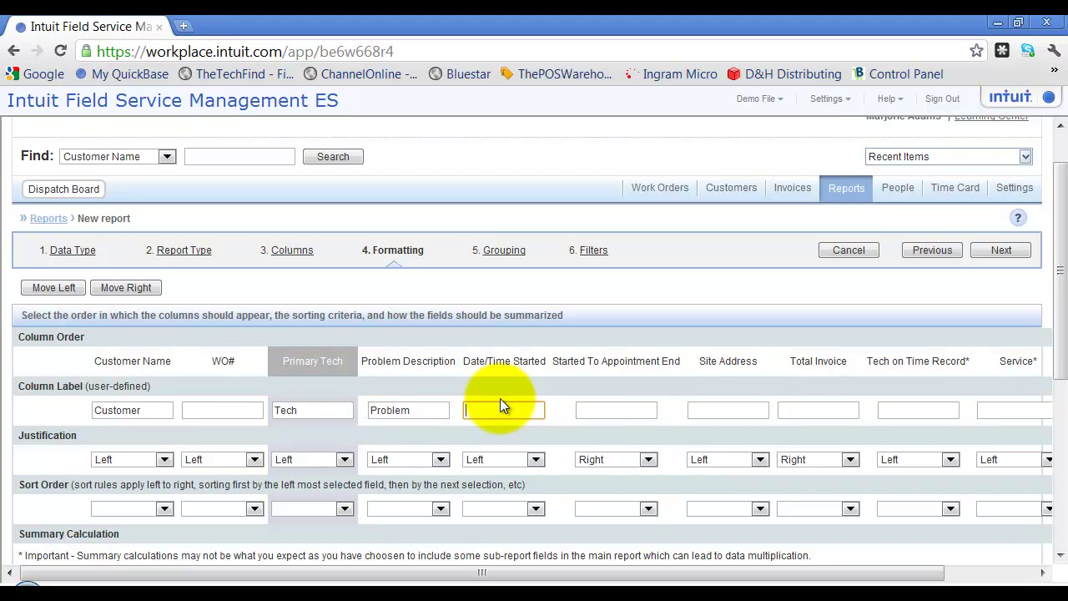
# Step: Label Date/Time Started as Started, Started To Appointment End as Time, and Tech on Time Record as Time on Record
pyautogui.write('Started')
pyautogui.press('Tab')
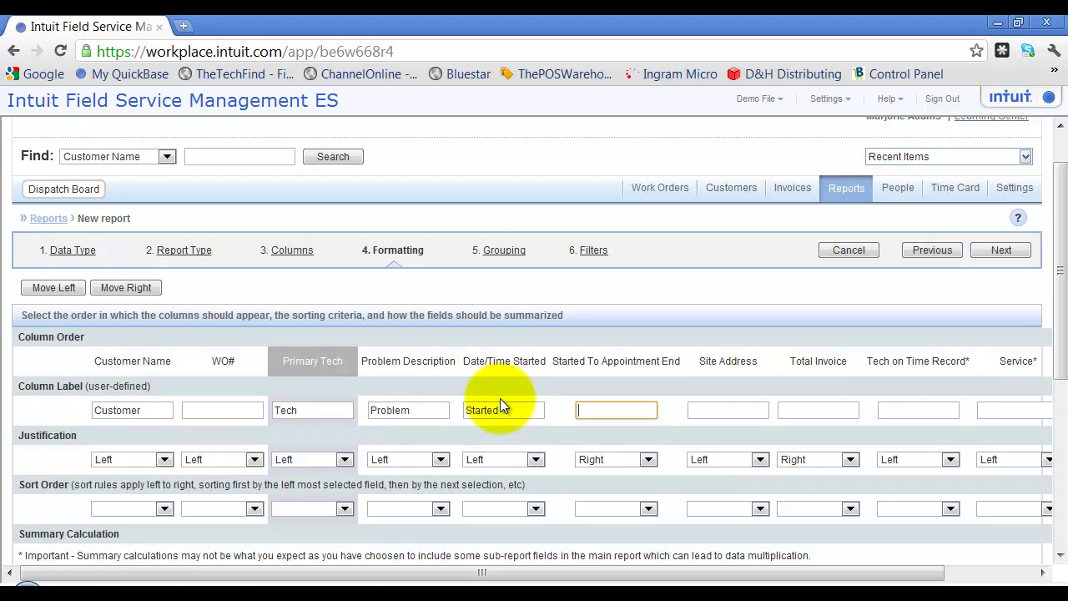
pyautogui.write('Time')
pyautogui.press('Tab')
pyautogui.click(923, 413)
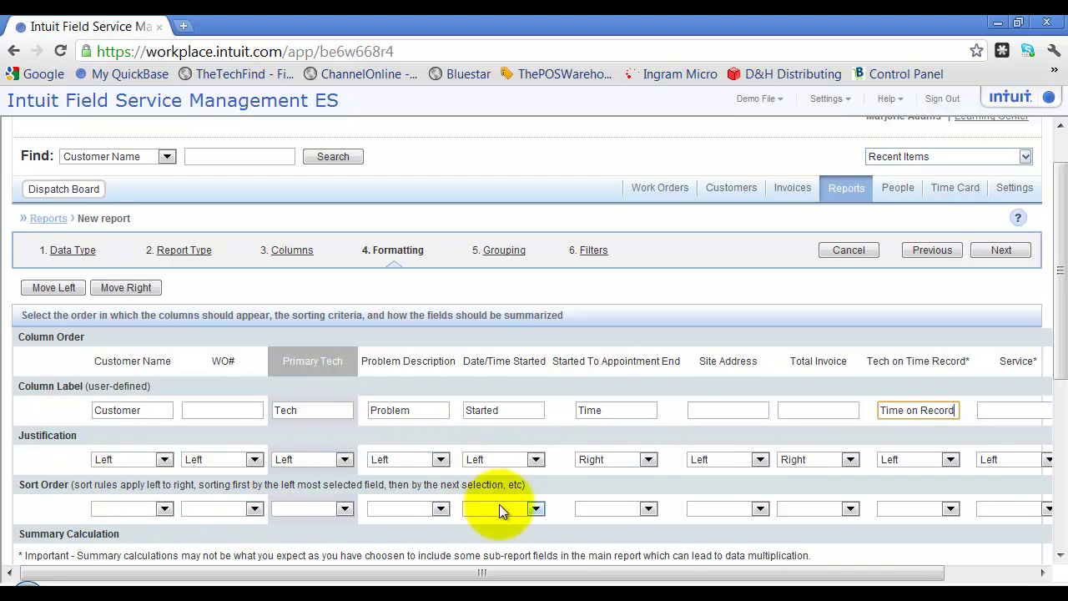
pyautogui.scroll(-3, 392, 505)
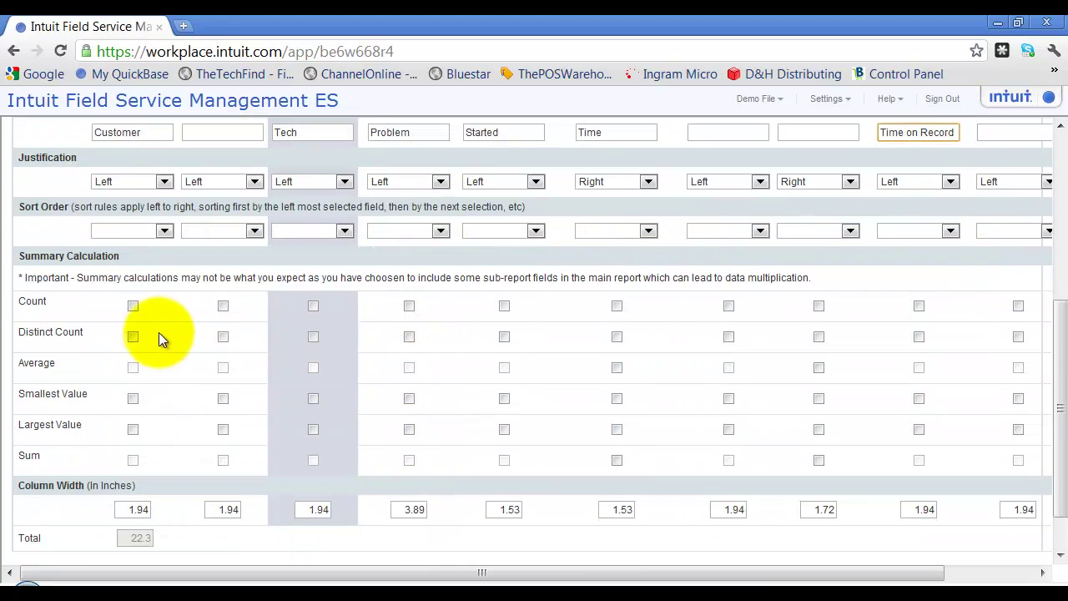
# Step: Enable Count for Customer Name and Average, Smallest Value, Largest Value and Sum for Total Invoice, and continue to the grouping stage
pyautogui.click(133, 306)
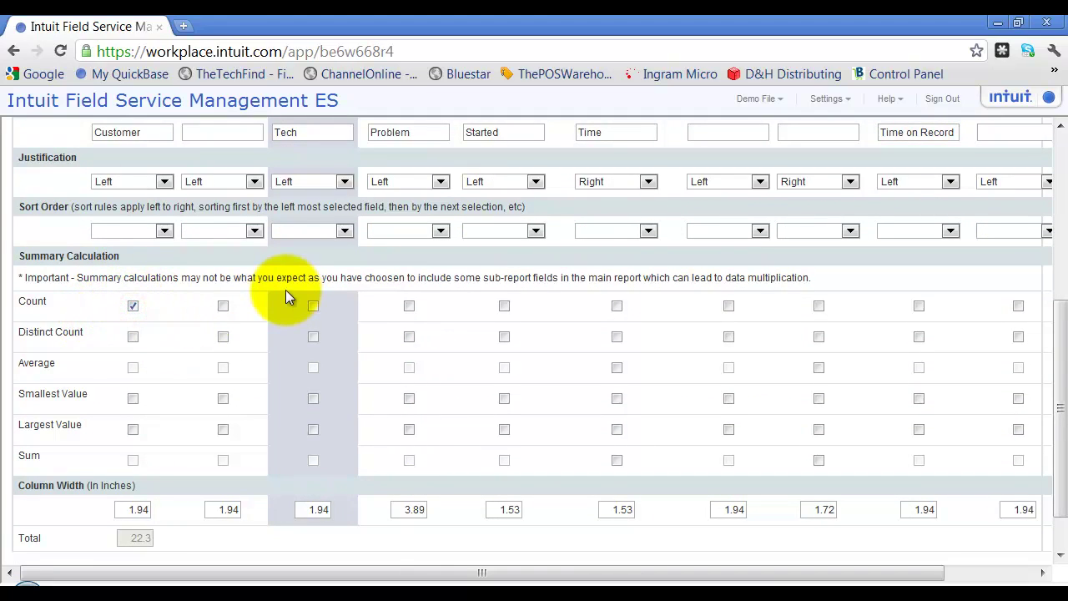
pyautogui.scroll(3, 533, 398)
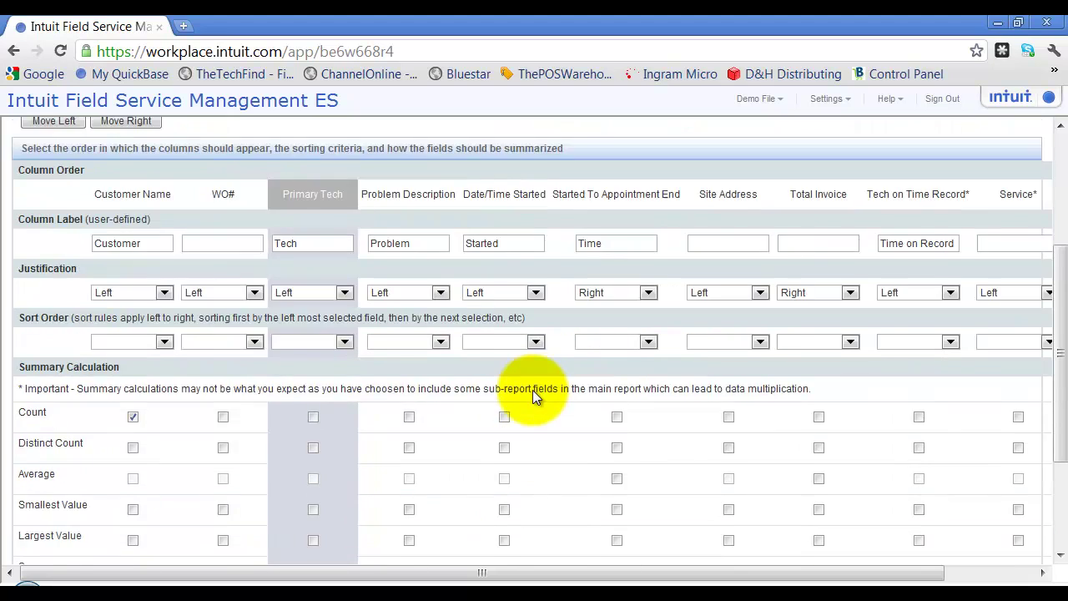
pyautogui.scroll(-2, 828, 492)
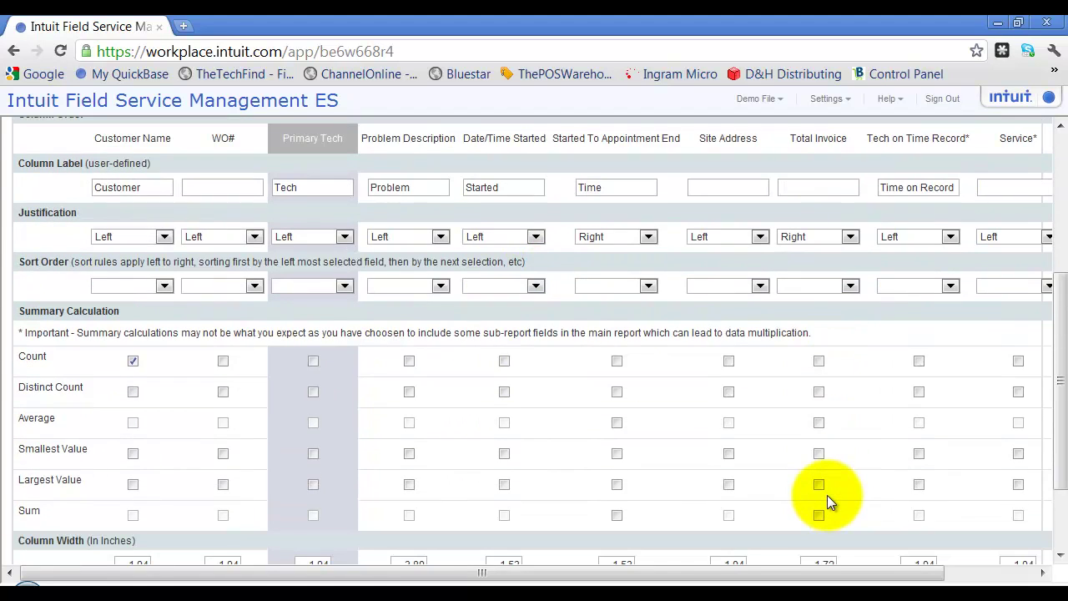
pyautogui.click(819, 422)
pyautogui.click(819, 453)
pyautogui.click(819, 484)
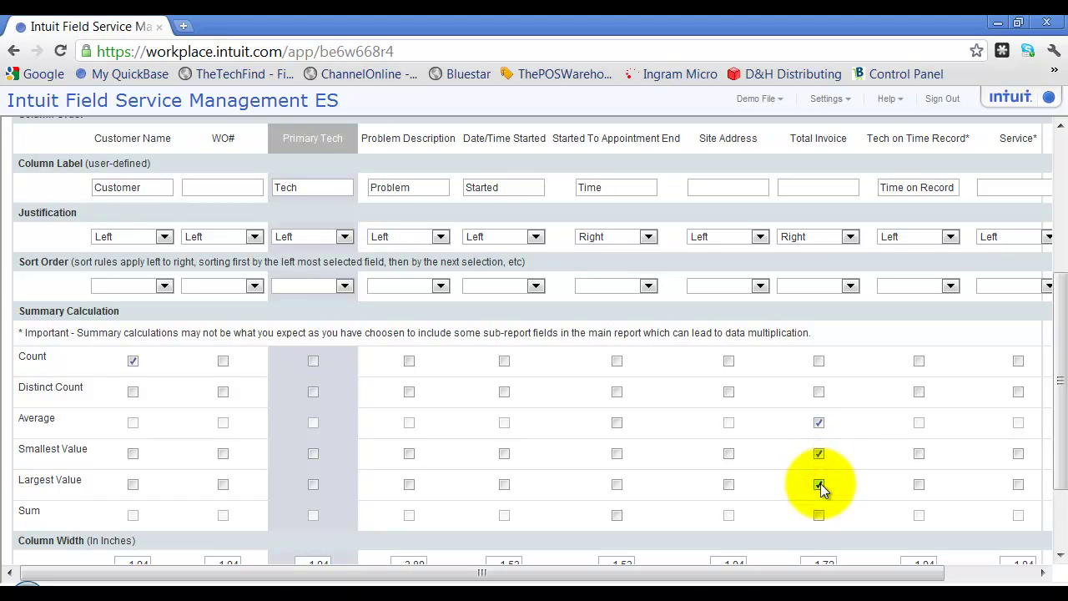
pyautogui.click(819, 515)
pyautogui.scroll(-3, 820, 512)
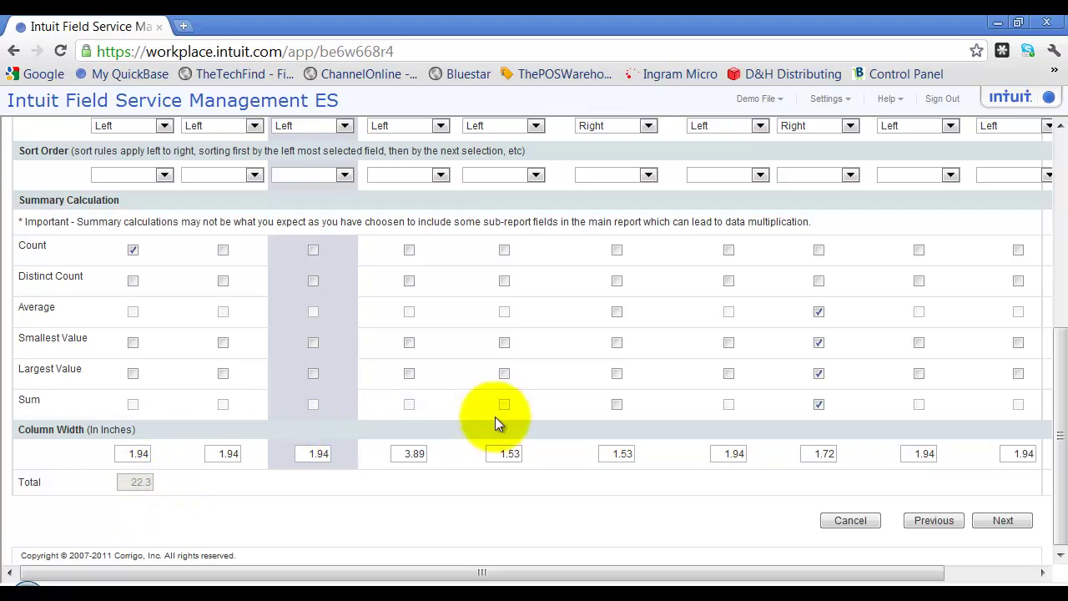
pyautogui.click(1009, 519)
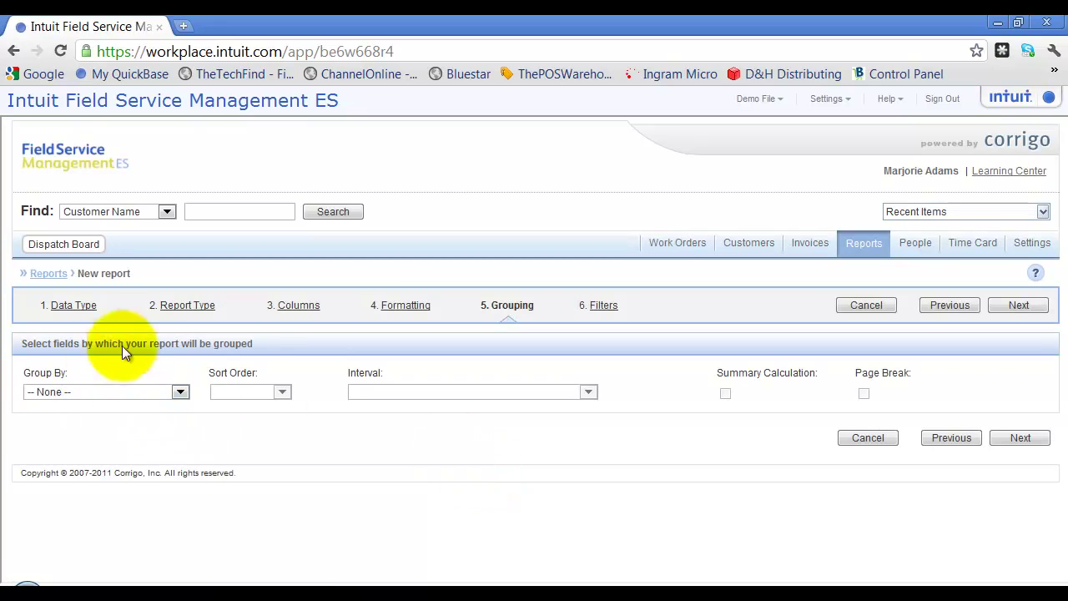
# Step: Group the report by Primary Tech with Summary Calculation and Page Break enabled, and continue to the filters stage
pyautogui.click(181, 393)
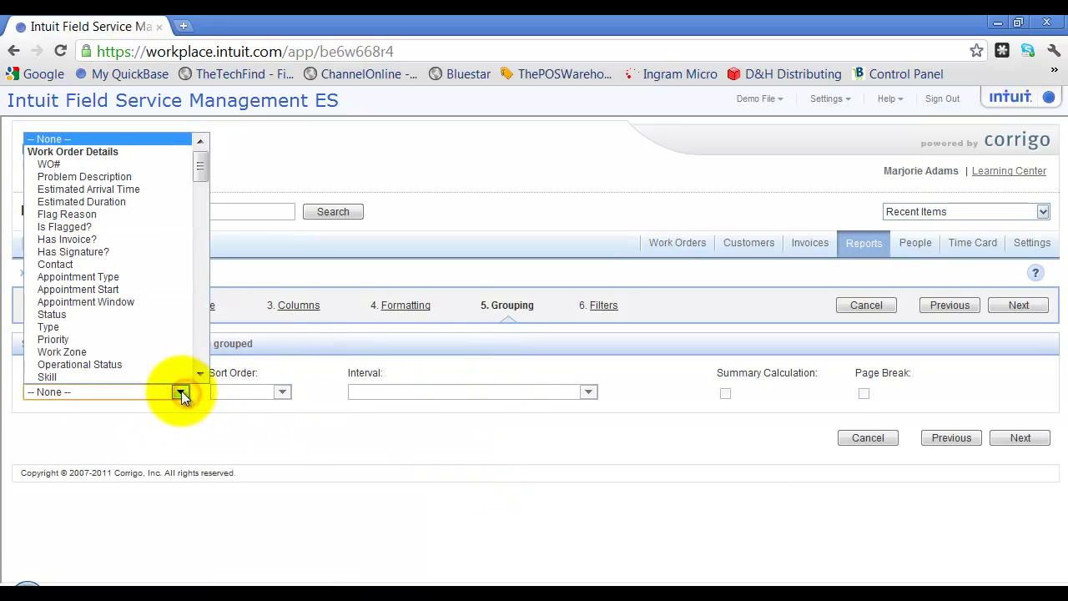
pyautogui.scroll(-5, 102, 326)
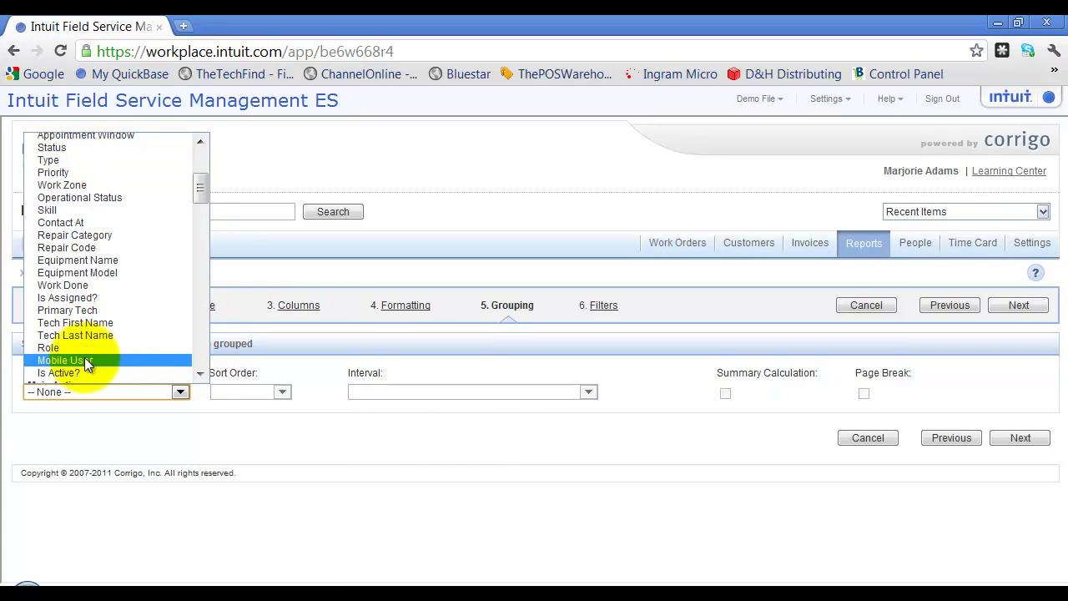
pyautogui.click(90, 315)
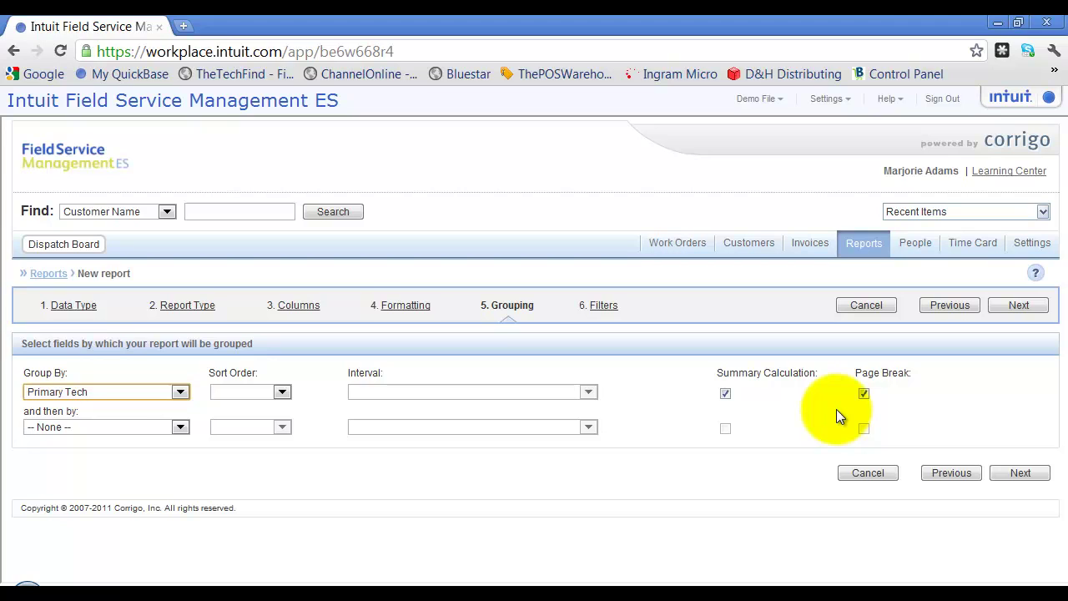
pyautogui.click(1032, 300)
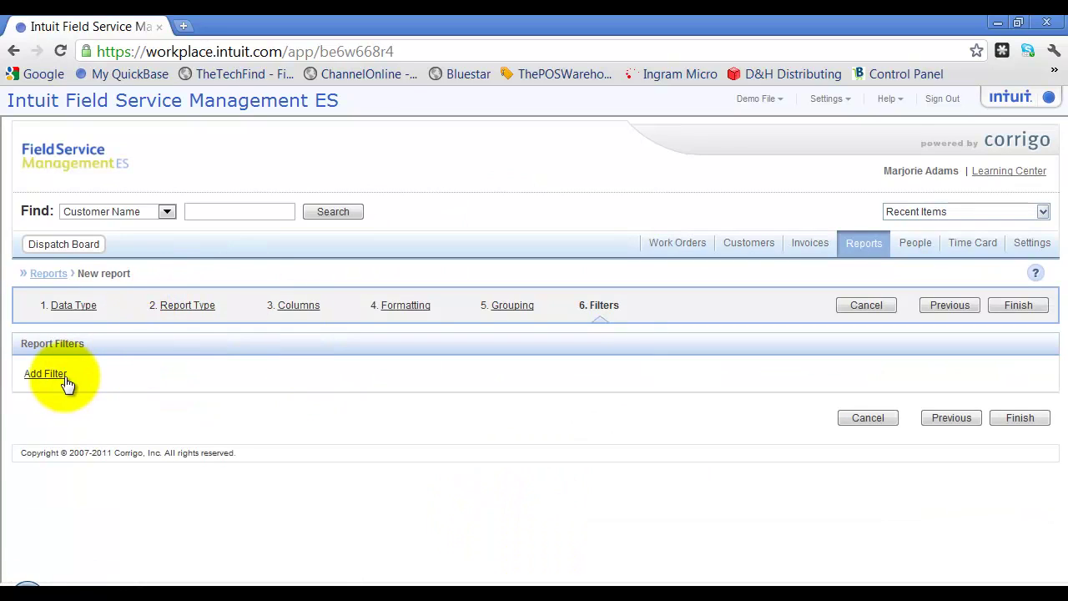
# Step: Look through the fields available for a new report filter, from work order details to documents, and discard the filter
pyautogui.click(52, 377)
pyautogui.click(357, 378)
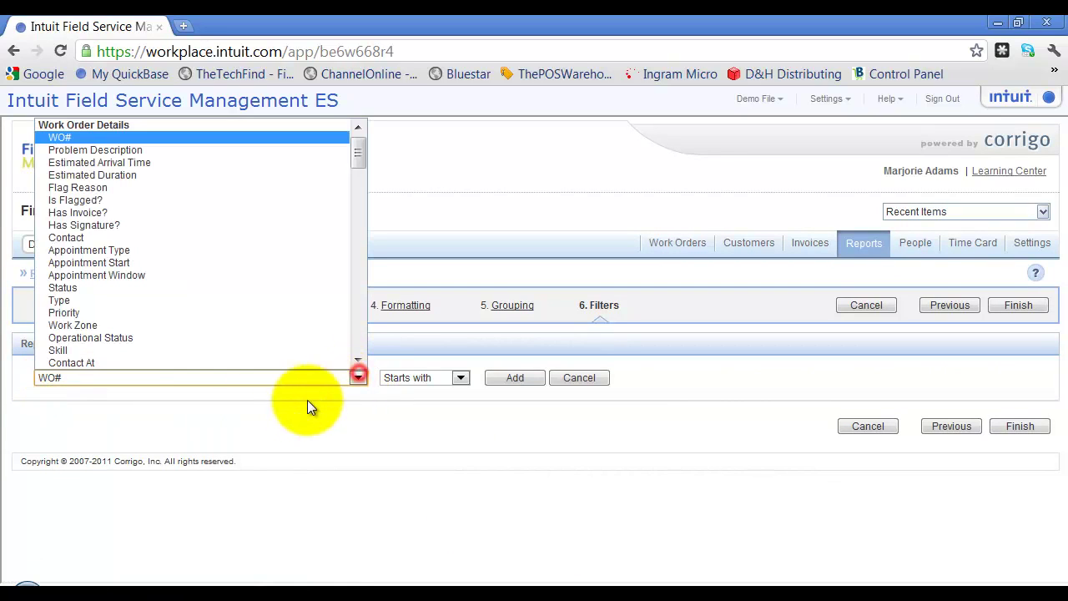
pyautogui.scroll(-6, 117, 263)
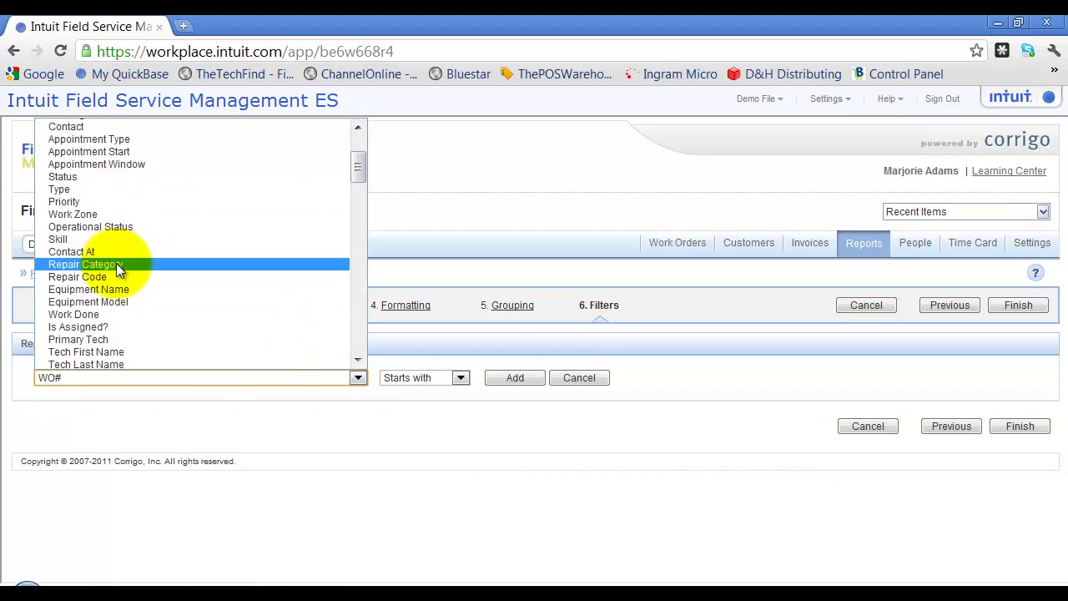
pyautogui.scroll(-2, 116, 263)
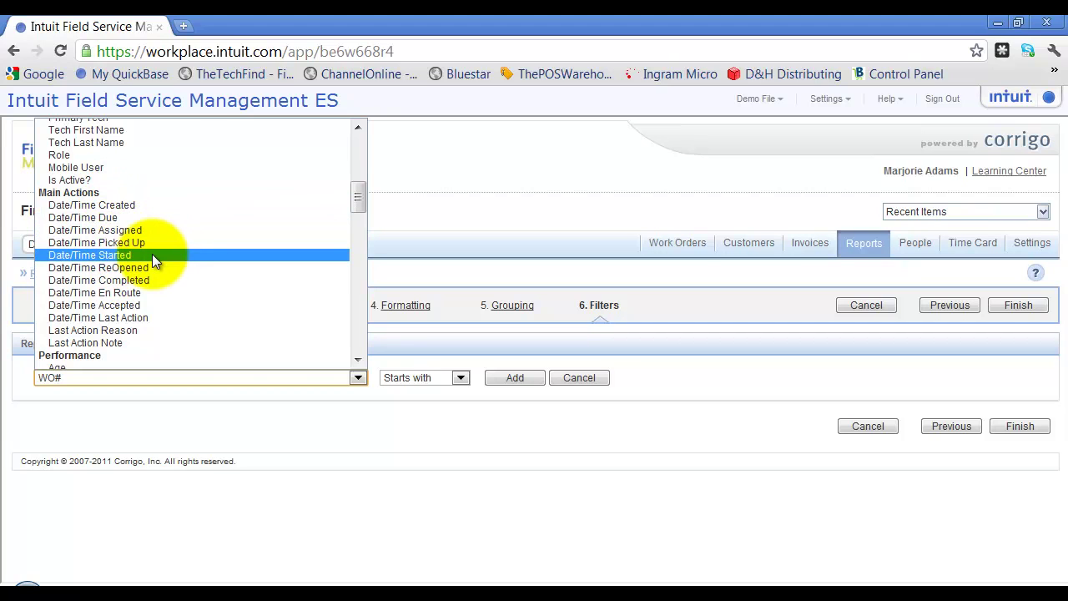
pyautogui.scroll(-10, 152, 253)
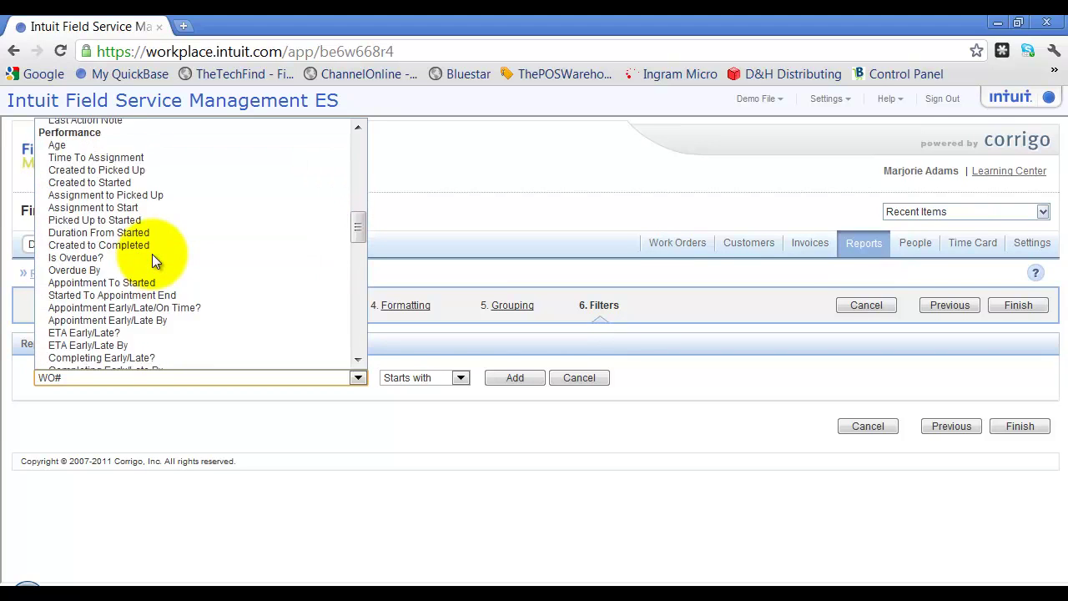
pyautogui.scroll(-3, 148, 253)
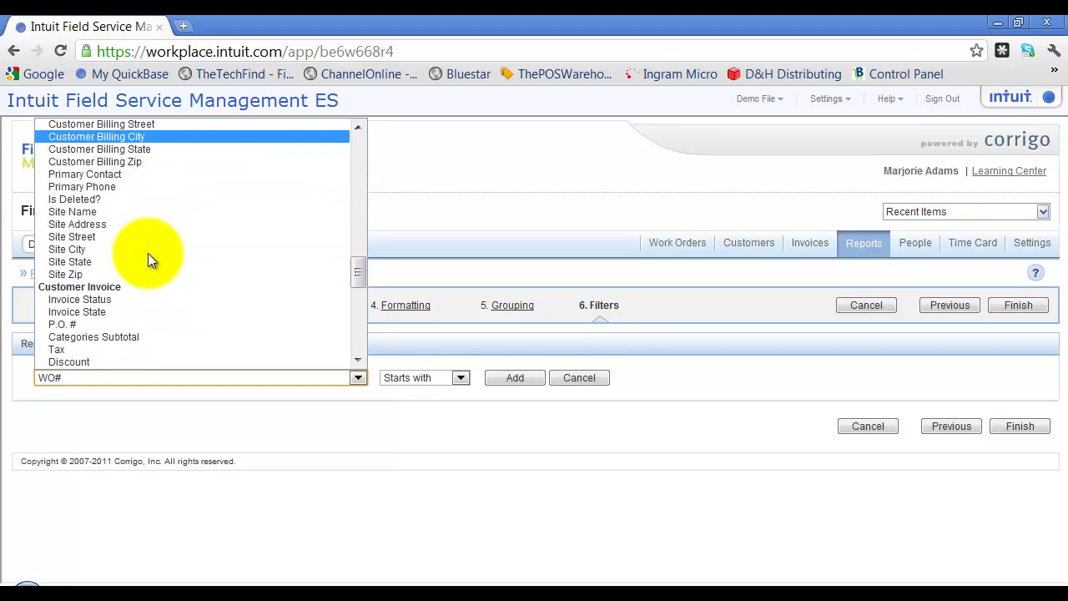
pyautogui.scroll(-4, 148, 253)
pyautogui.scroll(-2, 148, 253)
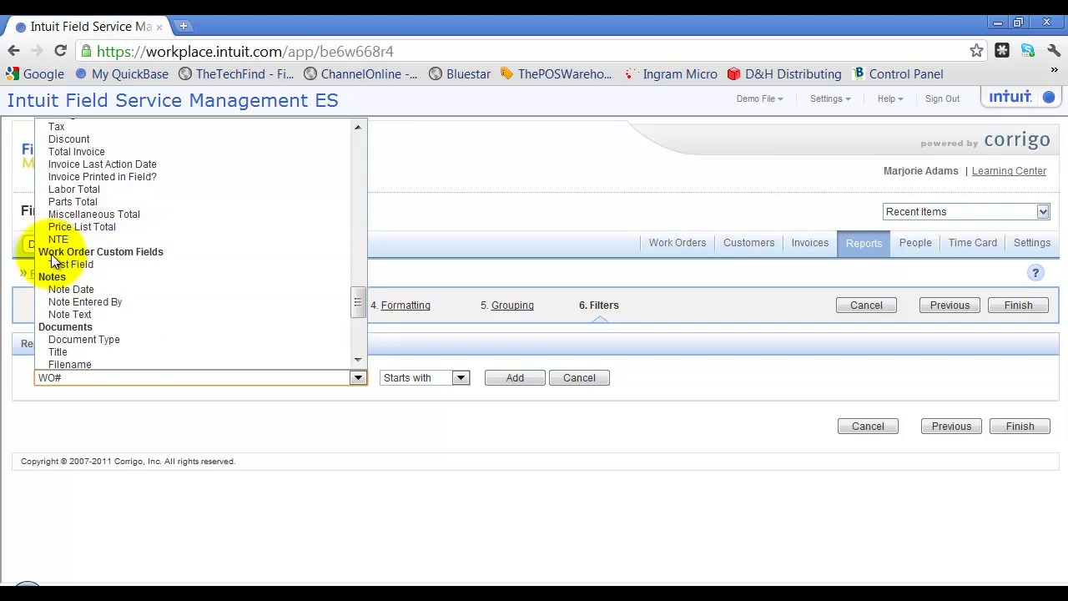
pyautogui.click(483, 264)
pyautogui.click(595, 376)
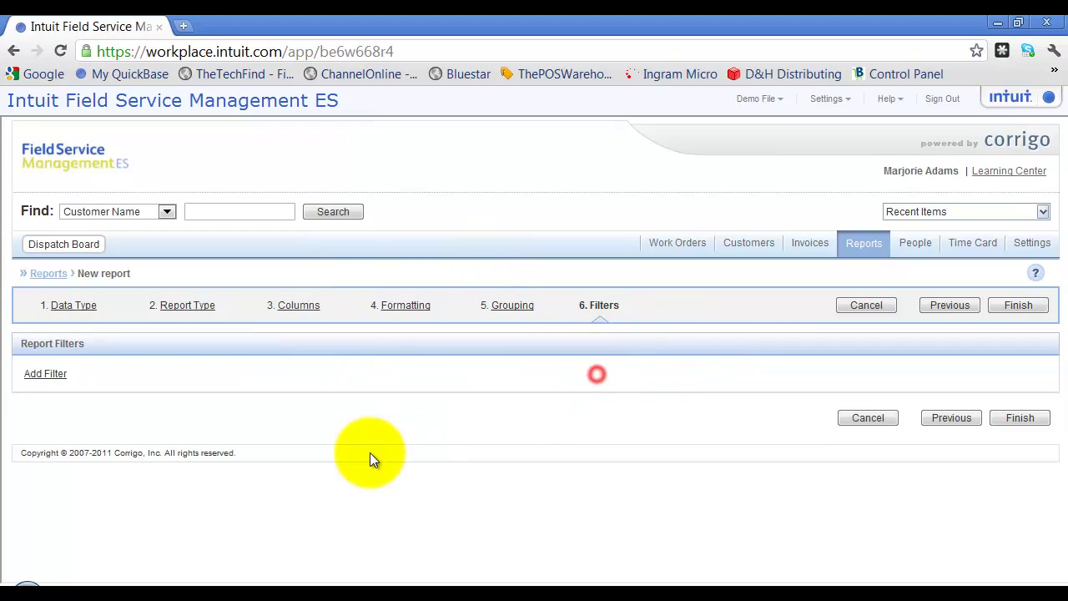
# Step: Finish the report wizard and save the report as Sample Report in the Management folder
pyautogui.click(1007, 414)
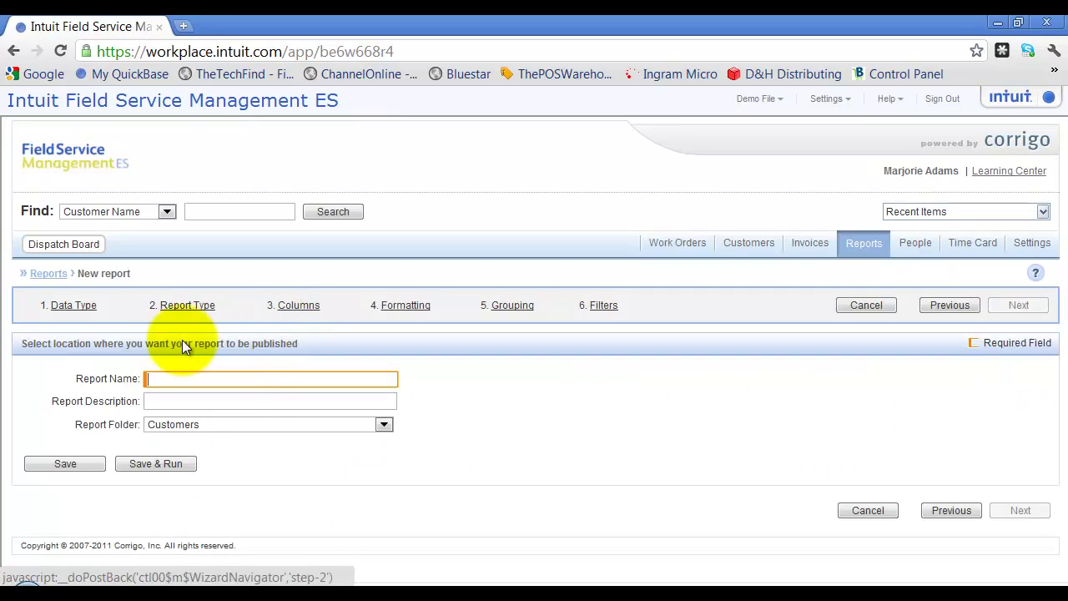
pyautogui.write('Sample ')
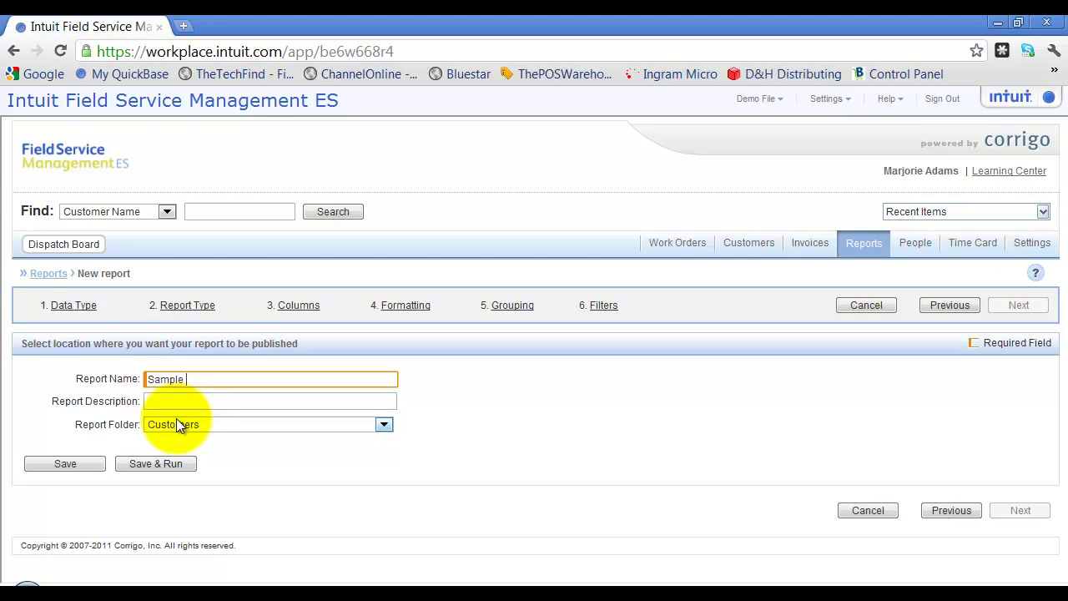
pyautogui.write('Report')
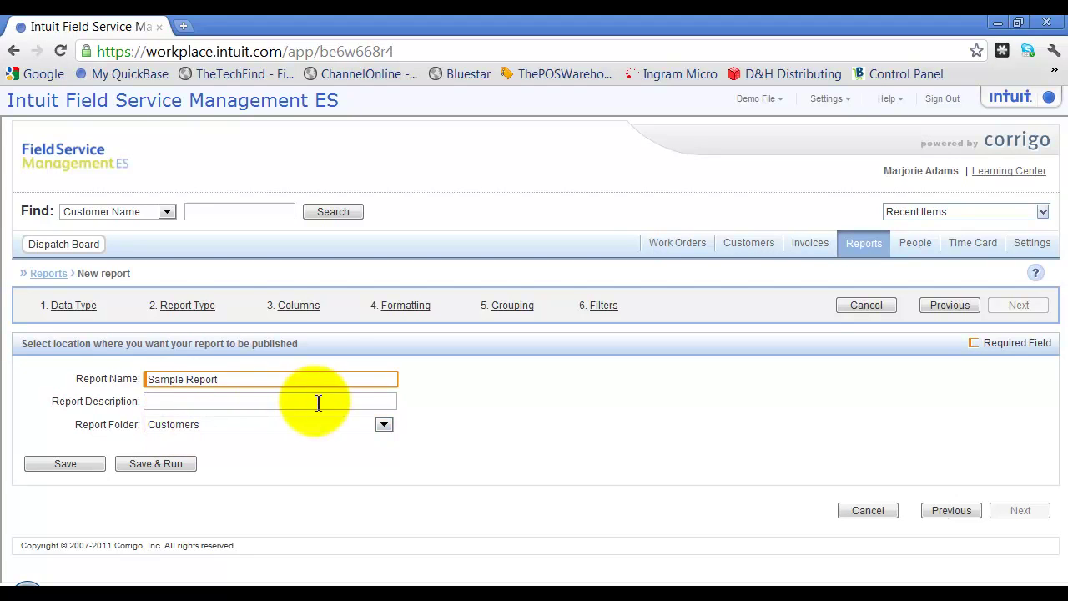
pyautogui.click(263, 422)
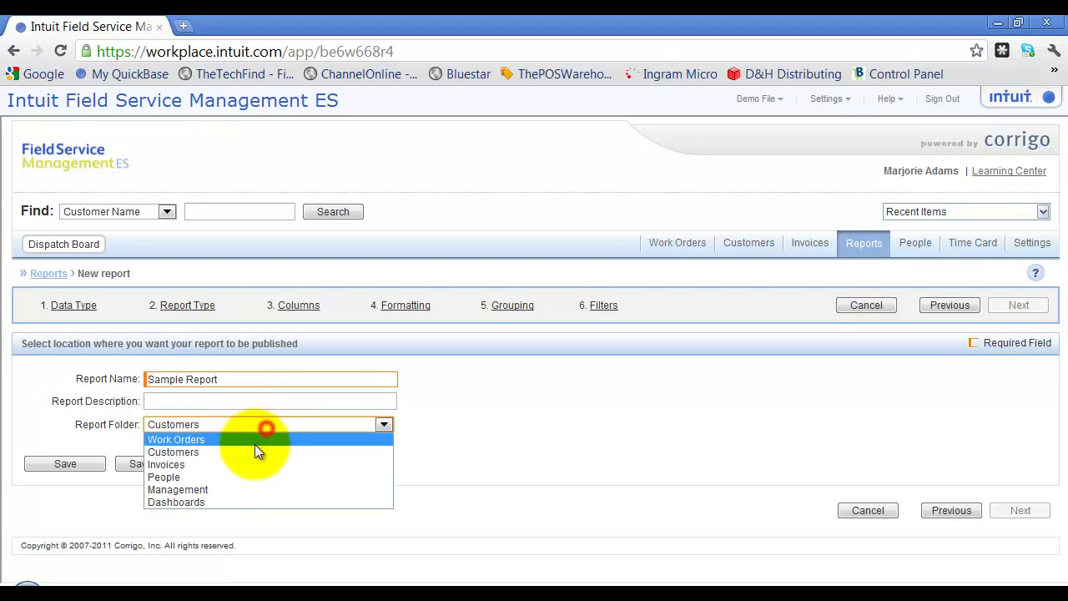
pyautogui.click(224, 495)
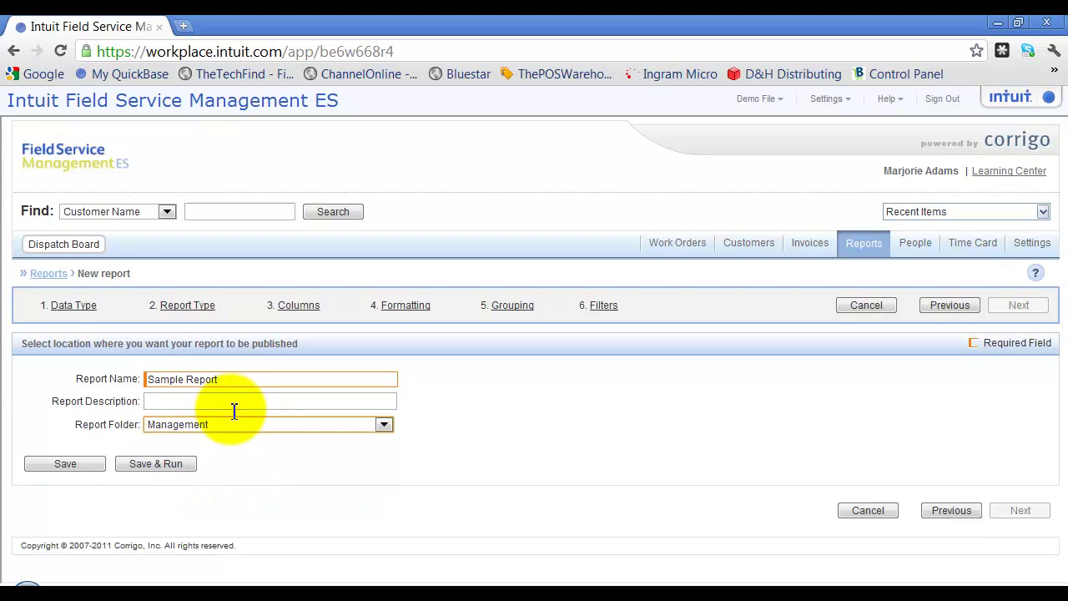
pyautogui.click(85, 461)
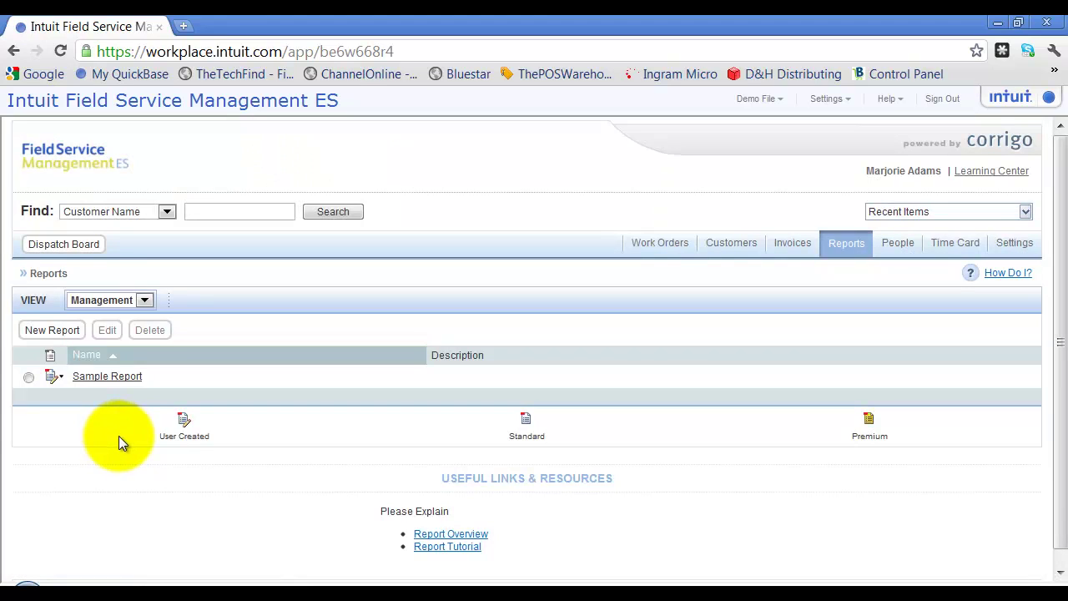
# Step: Show the reports in the Management folder and try to open Sample Report
pyautogui.click(134, 300)
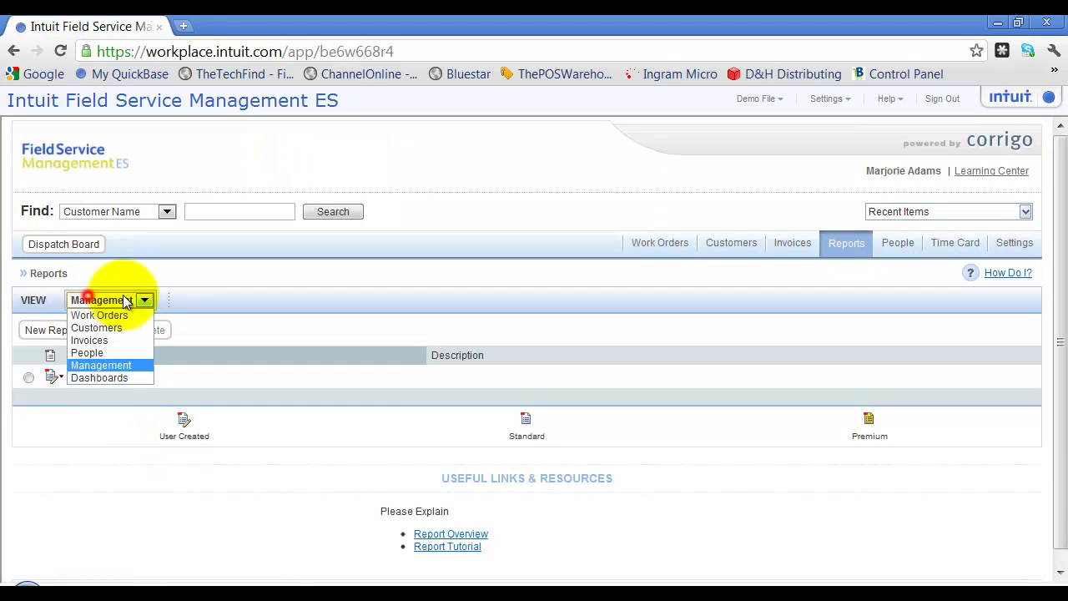
pyautogui.click(101, 366)
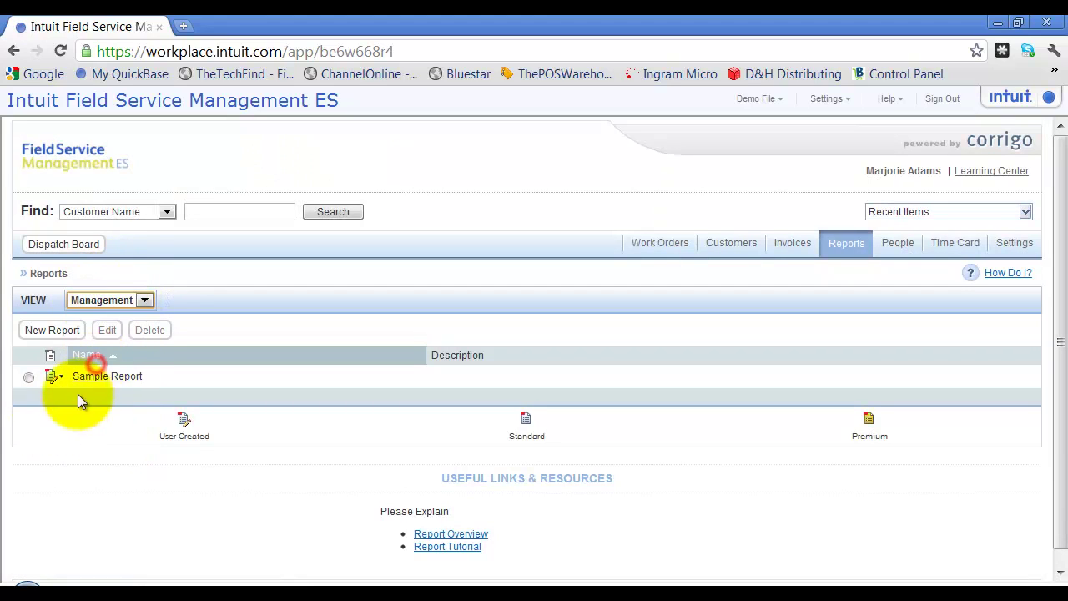
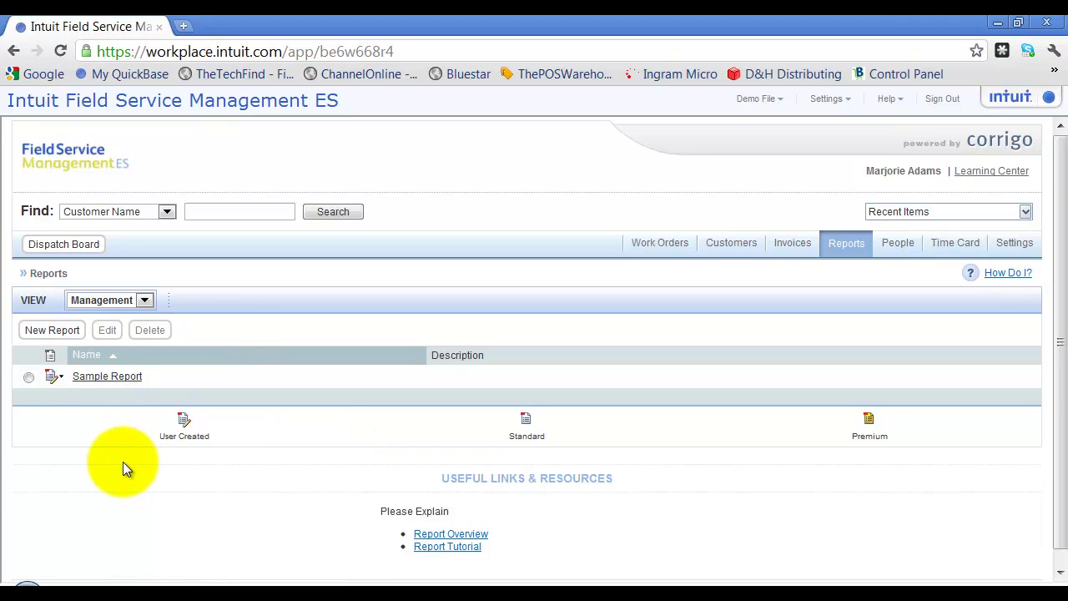
pyautogui.click(114, 377)
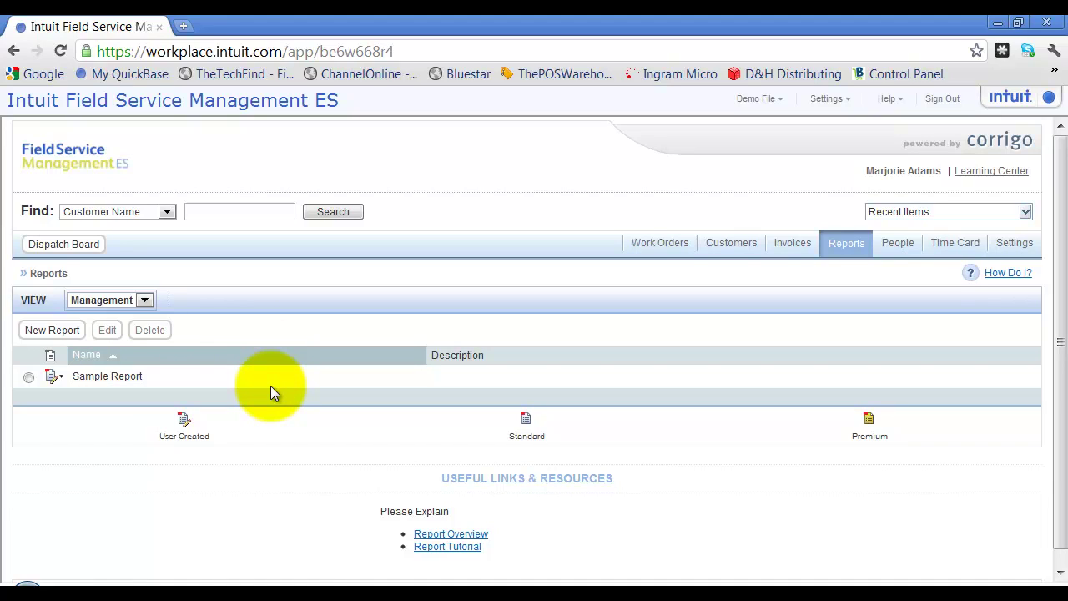
# Step: Close the separate Dispatch Board browser window and try to run Sample Report
pyautogui.click(61, 380)
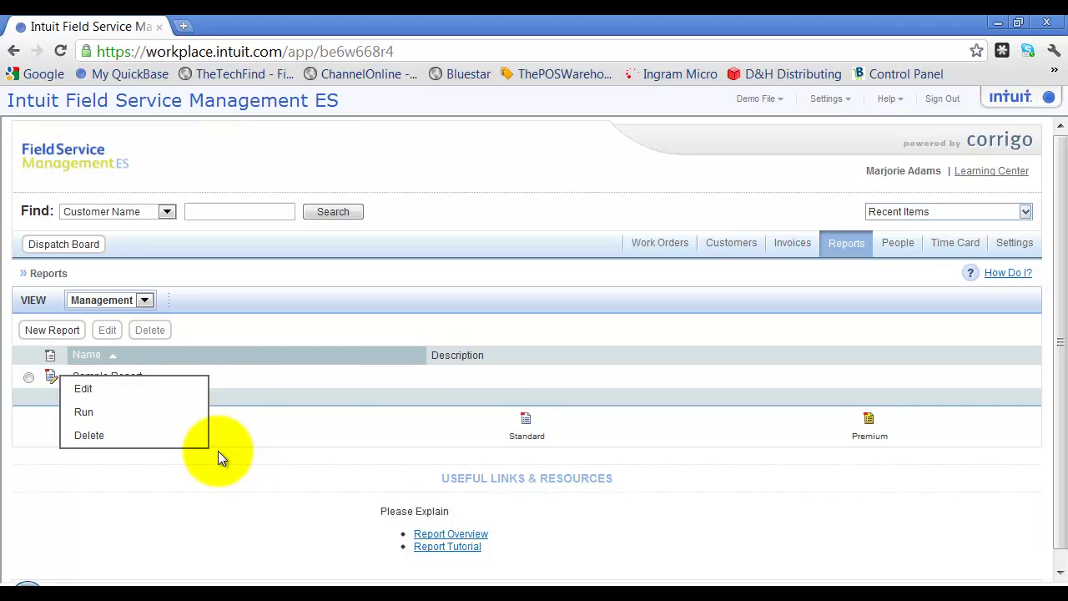
pyautogui.moveTo(84, 576)
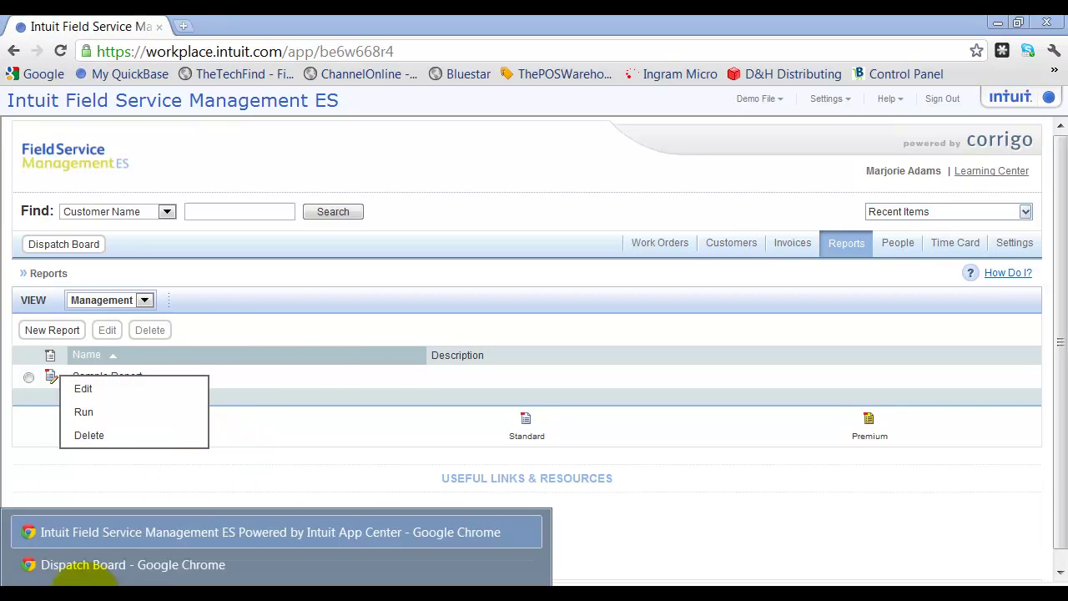
pyautogui.click(250, 563)
pyautogui.click(1053, 22)
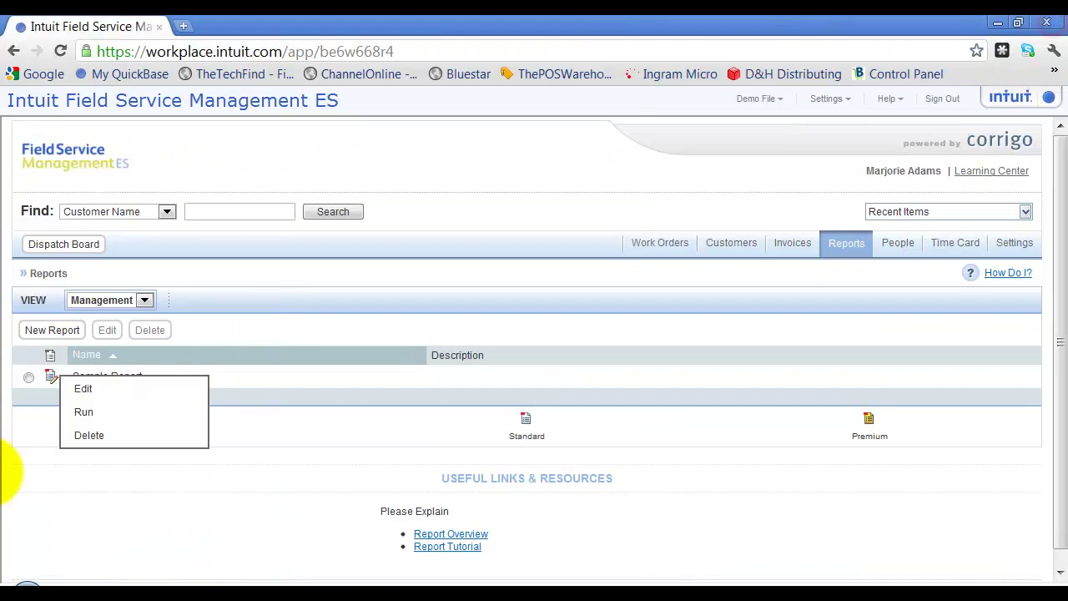
pyautogui.click(94, 411)
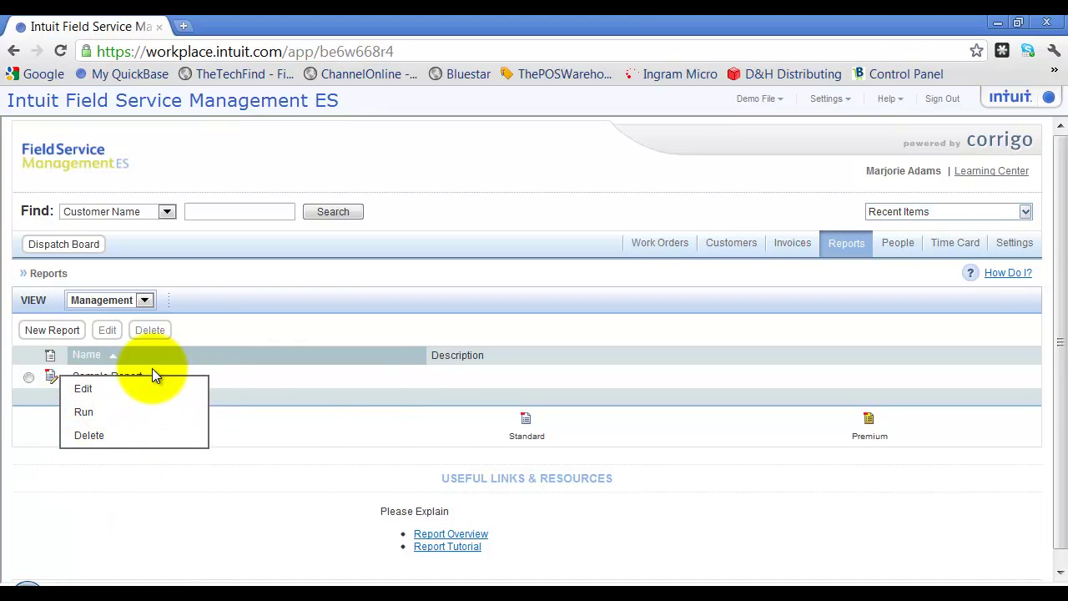
pyautogui.click(232, 319)
# Step: Reload the application and return to the list of Management reports
pyautogui.click(61, 48)
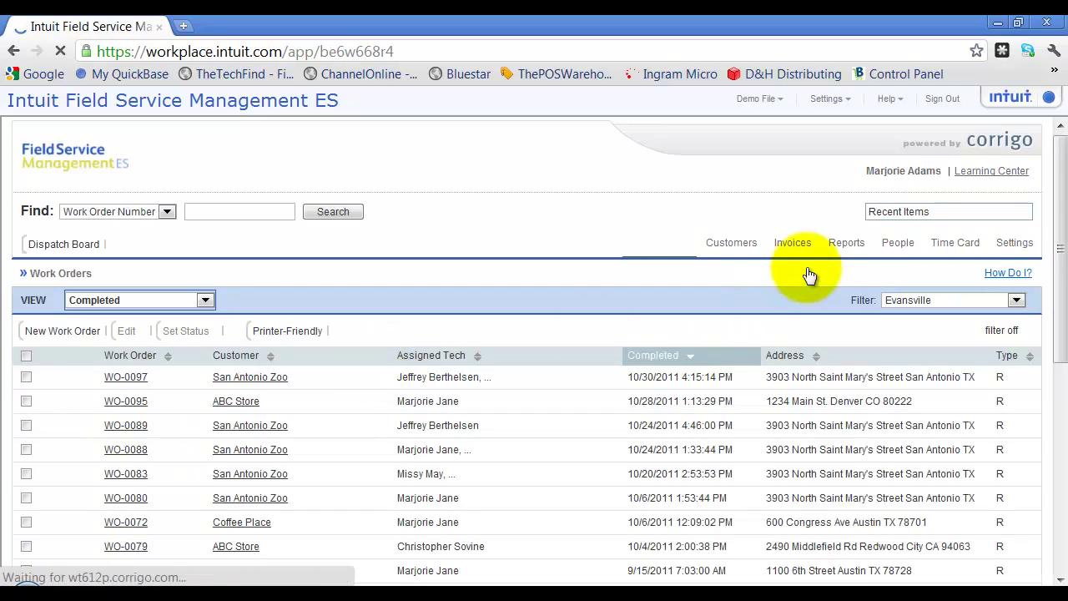
pyautogui.click(860, 257)
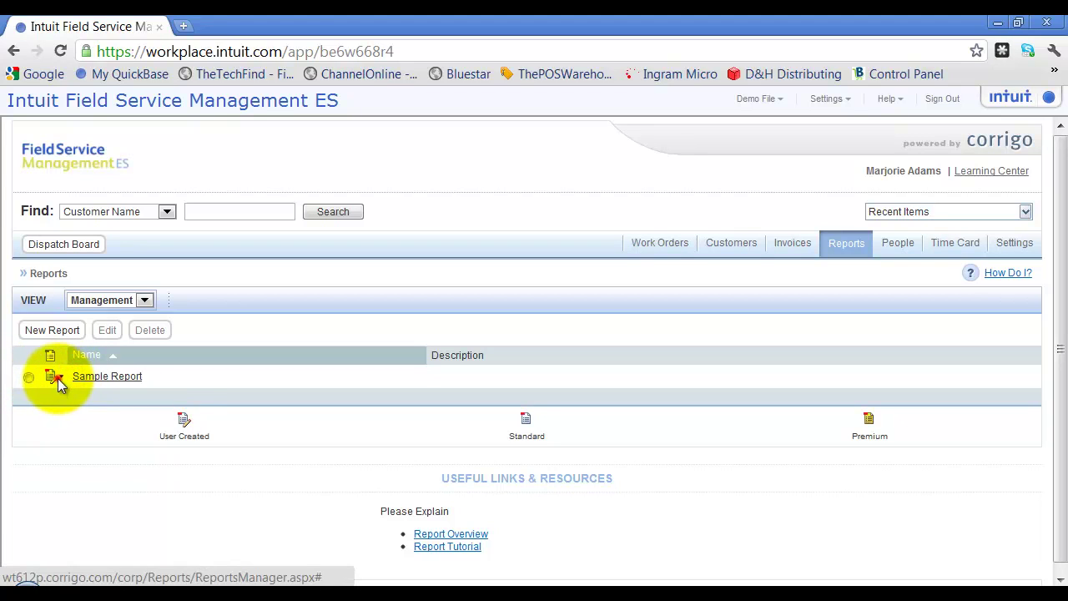
# Step: Run Sample Report from the Management list and generate it with the filter off
pyautogui.click(60, 380)
pyautogui.click(80, 414)
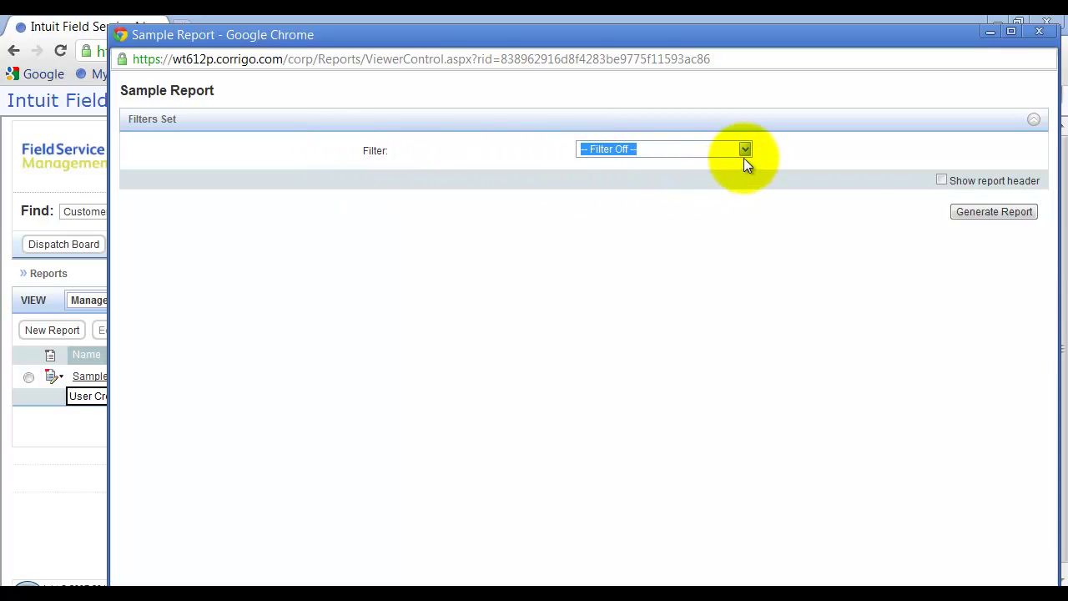
pyautogui.click(745, 153)
pyautogui.click(744, 154)
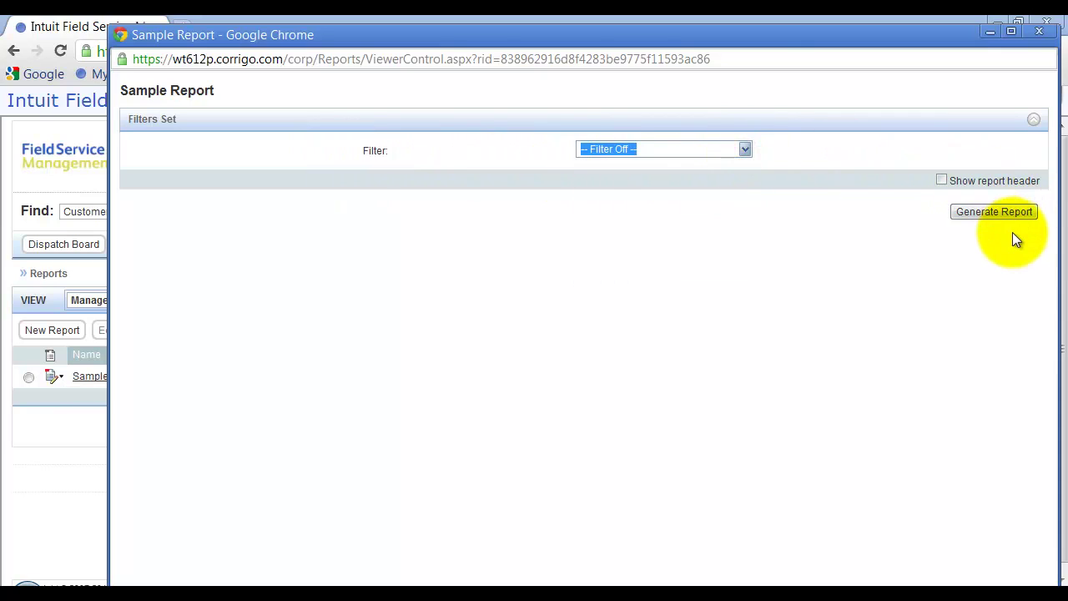
pyautogui.click(970, 211)
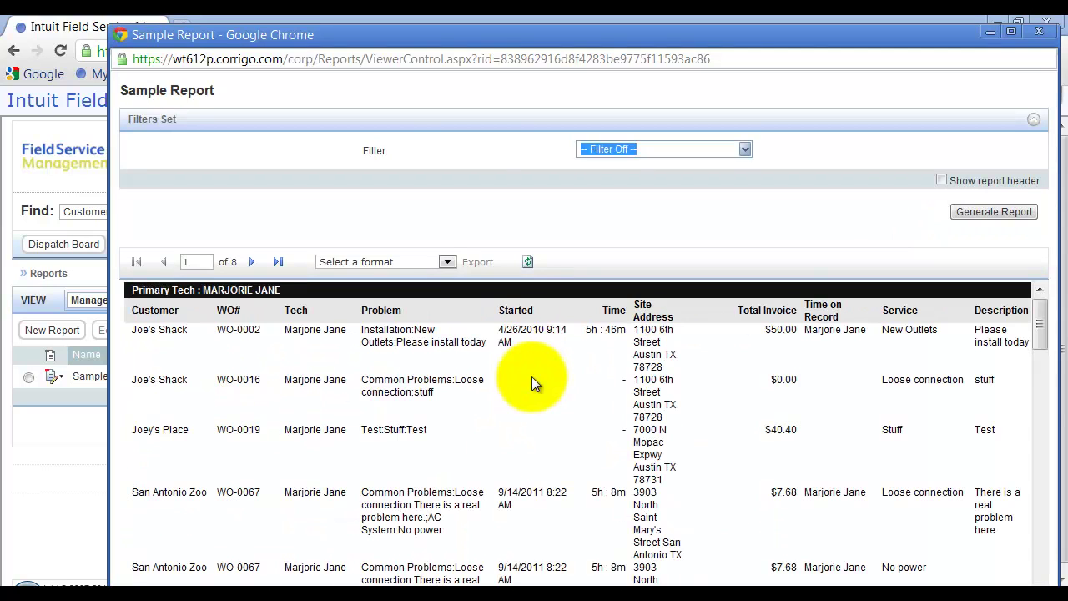
# Step: Maximize the report window, examine the work order rows and the summary calculations beneath them, and close the report
pyautogui.doubleClick(432, 40)
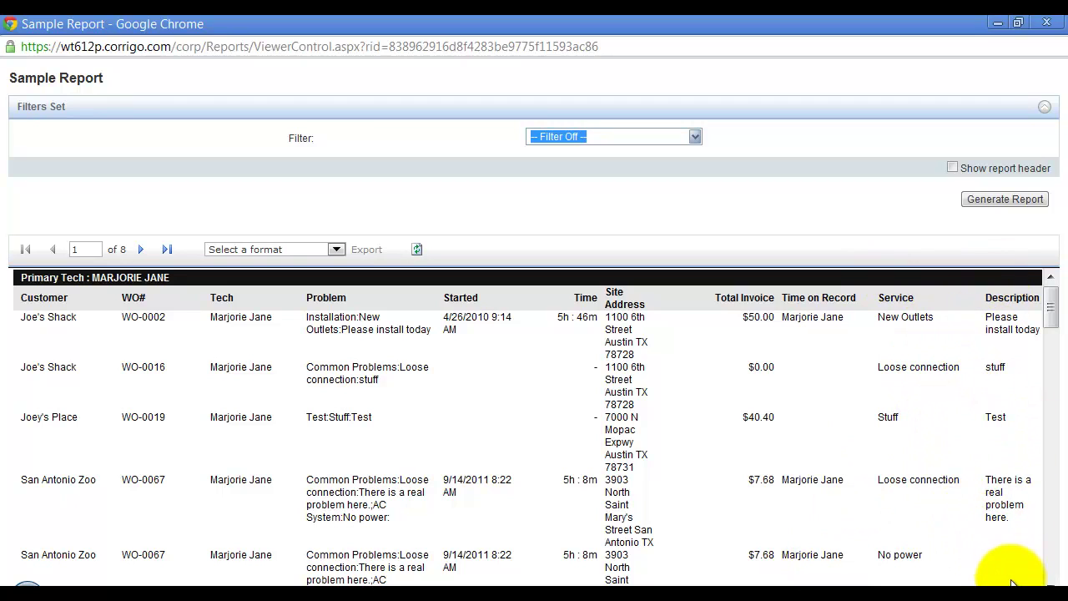
pyautogui.click(1054, 437)
pyautogui.moveTo(1051, 338); pyautogui.dragTo(1056, 576)
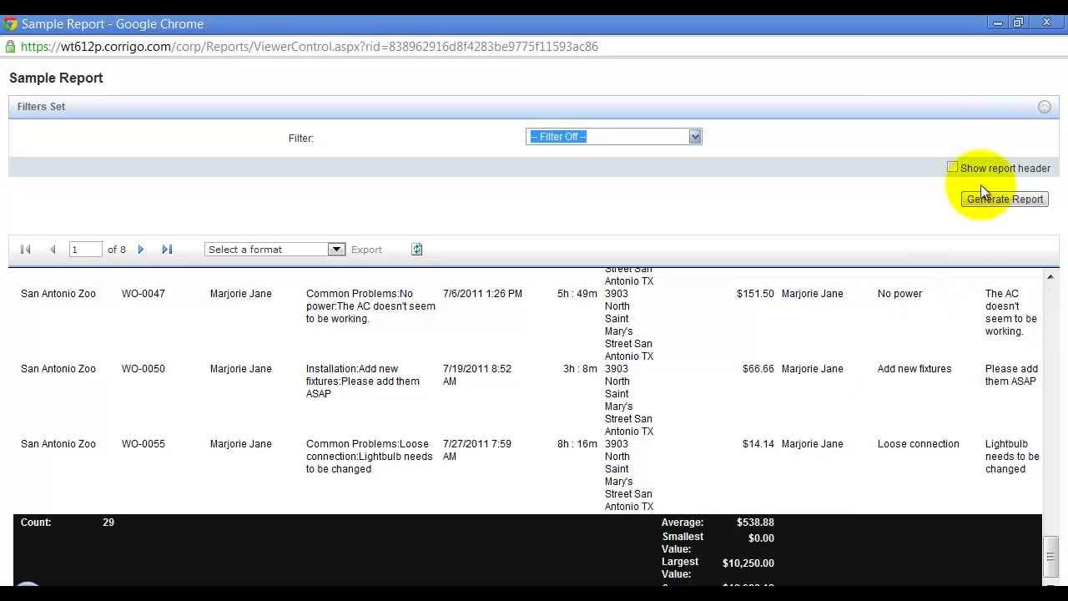
pyautogui.click(1045, 25)
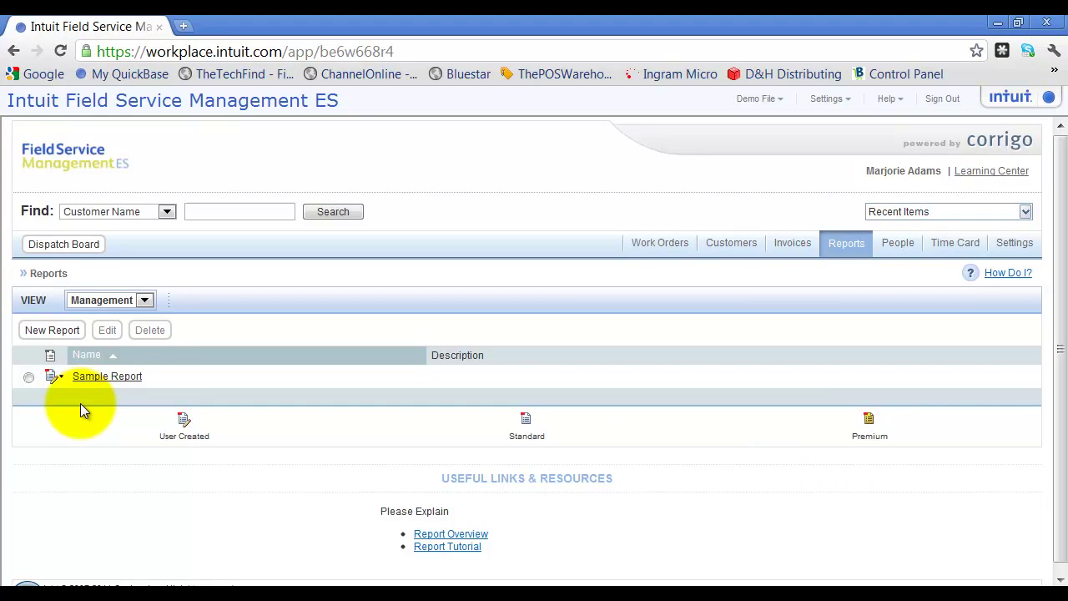
# Step: Check the actions available for Sample Report and select the report in the Management list
pyautogui.click(60, 378)
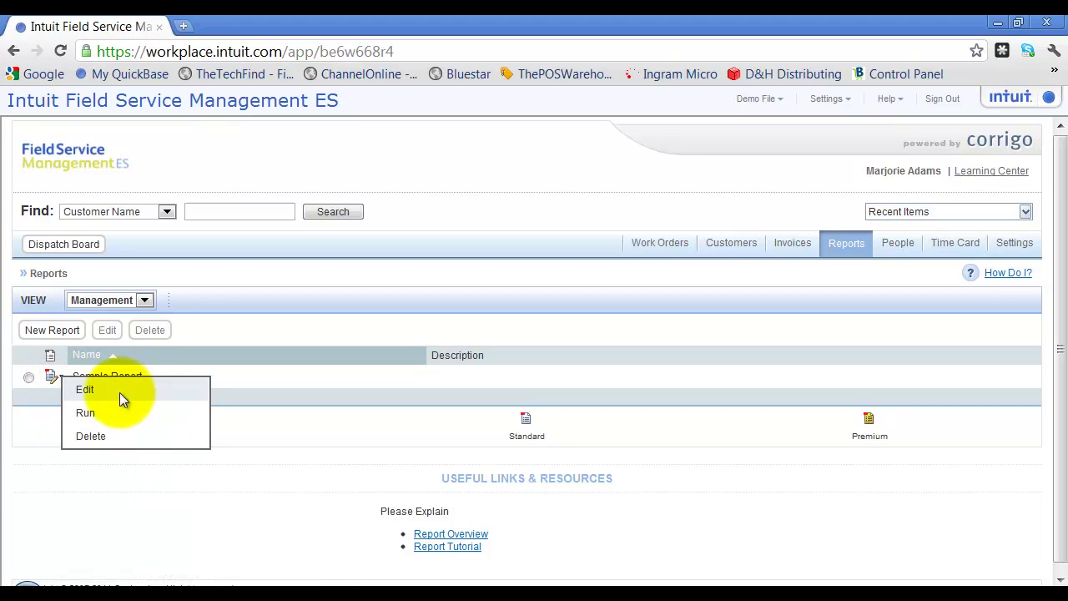
pyautogui.click(33, 376)
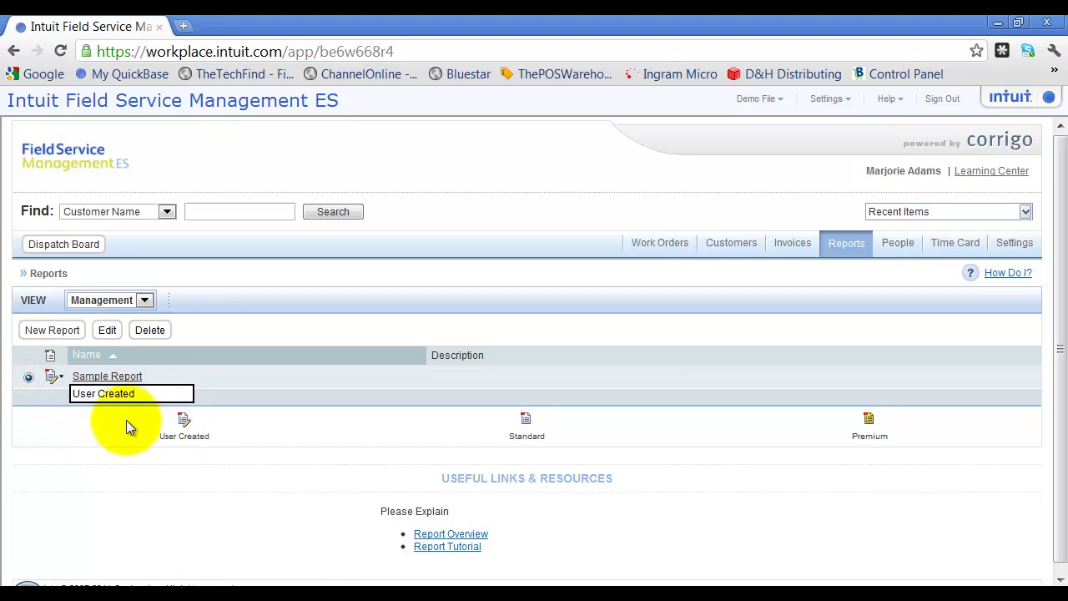
pyautogui.click(76, 430)
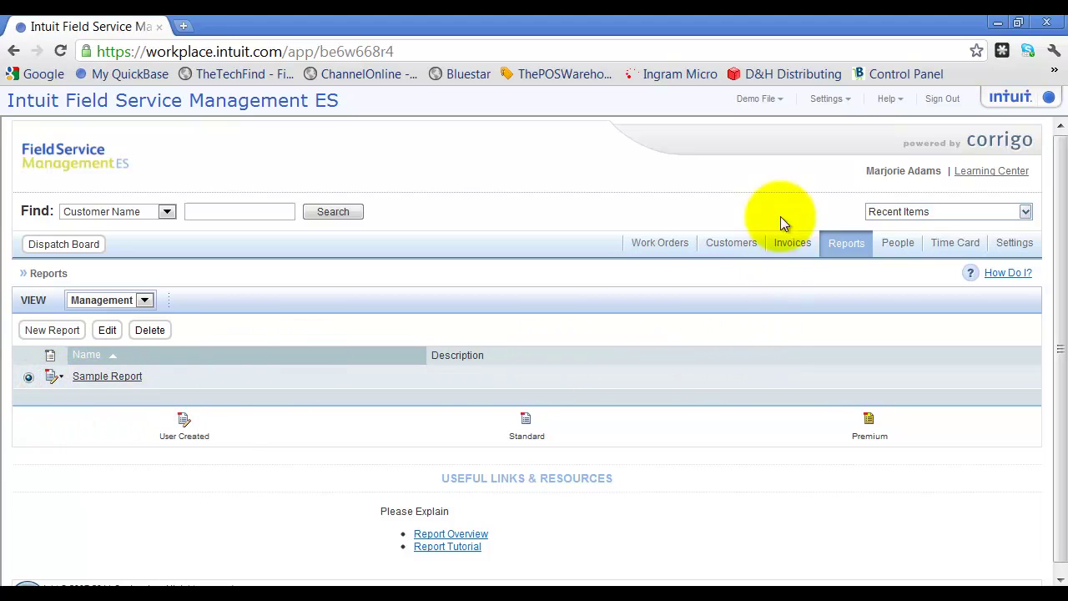